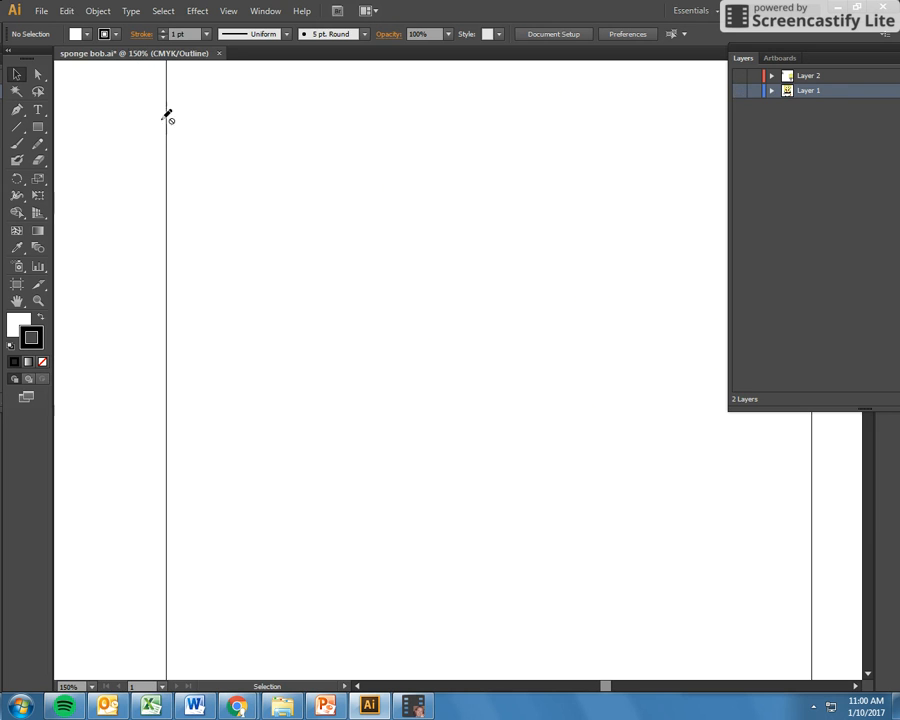
Step: Make Layer 1 with the SpongeBob reference image visible in preview mode
click(738, 91)
click(738, 91)
click(738, 91)
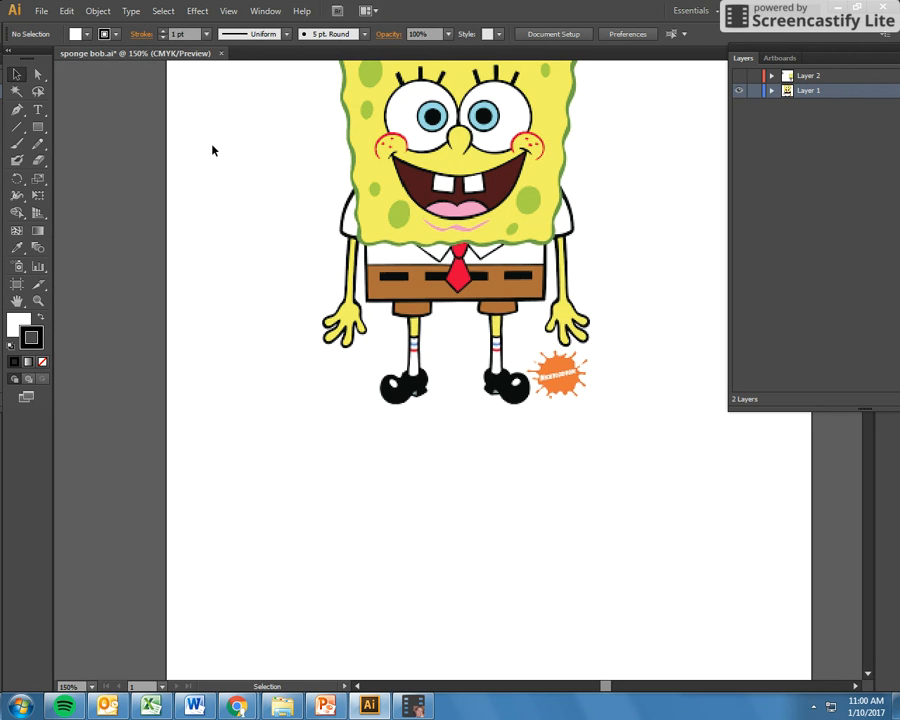
Step: Unlock all objects, select the SpongeBob reference image and lock it in place
scroll(224, 168, up, 1)
click(98, 11)
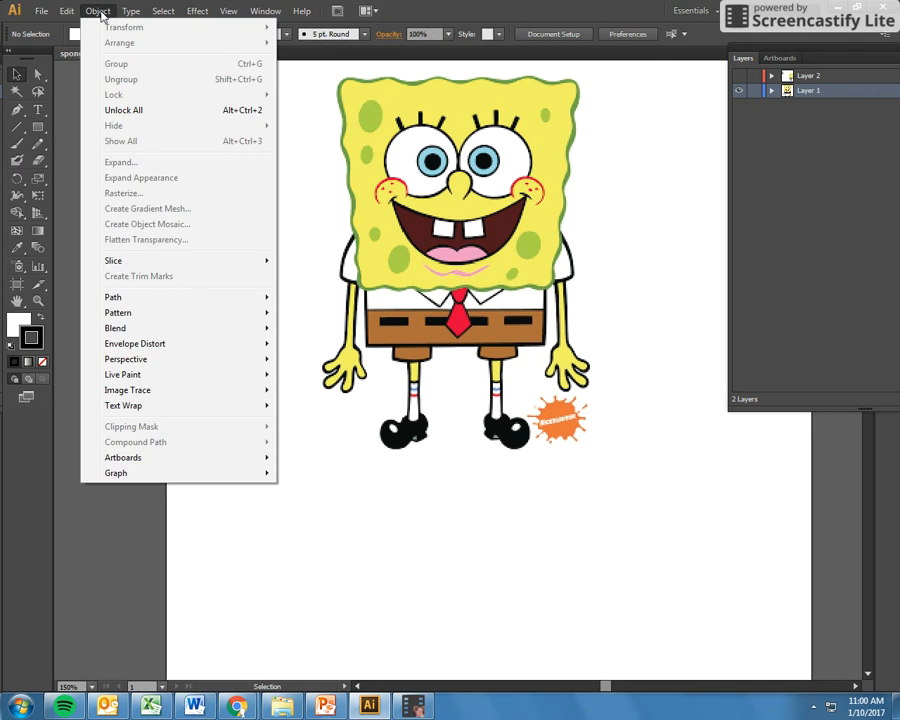
click(119, 108)
click(261, 268)
click(416, 226)
click(97, 11)
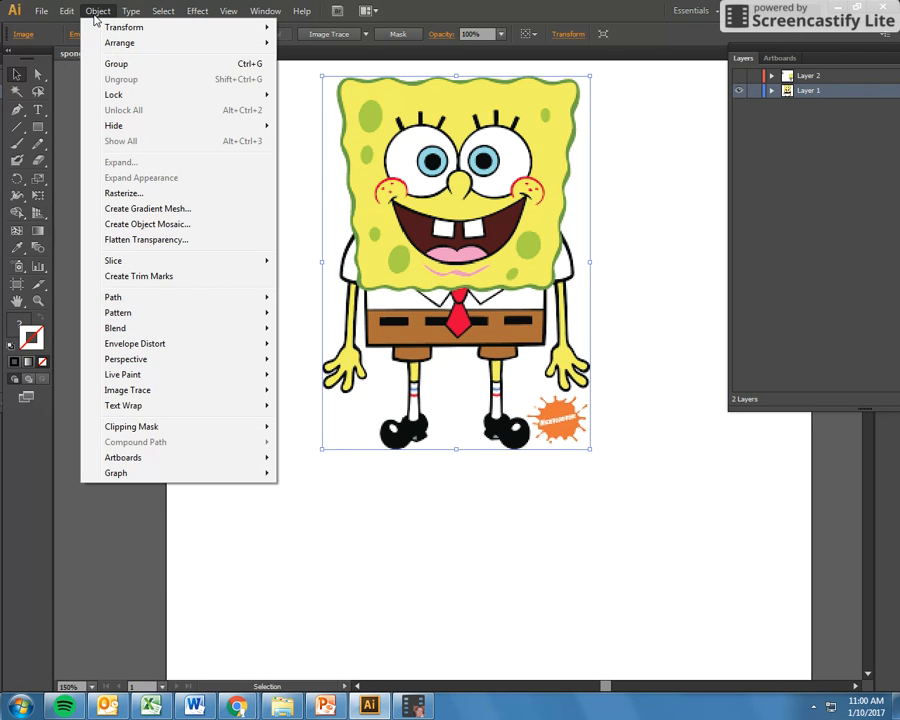
mouse_move(112, 97)
click(308, 95)
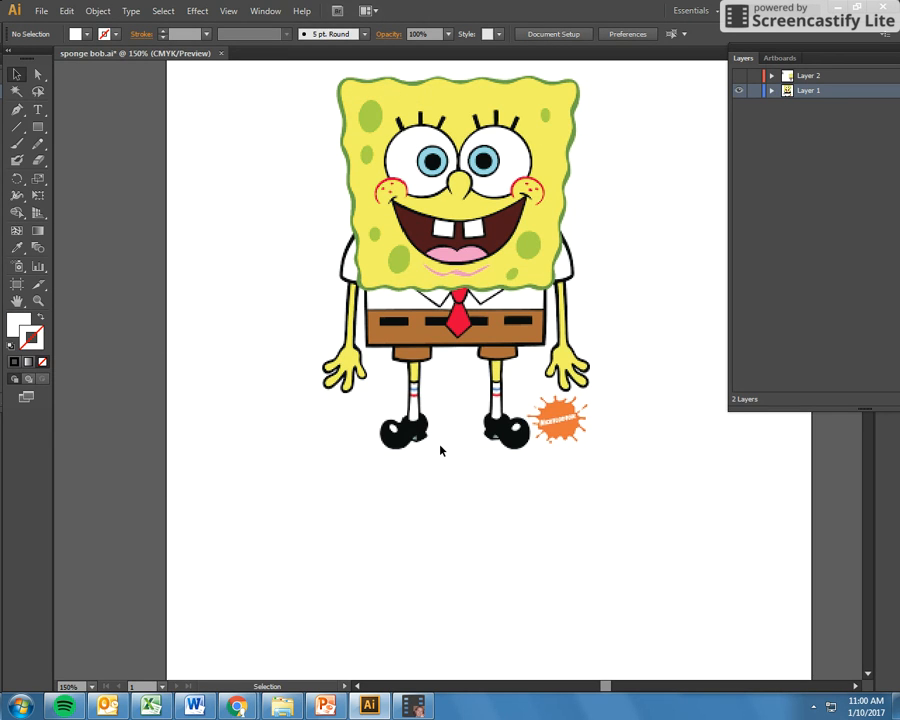
Step: Check the finished artwork on Layer 2, hide it again, and add a new layer above Layer 1
click(738, 76)
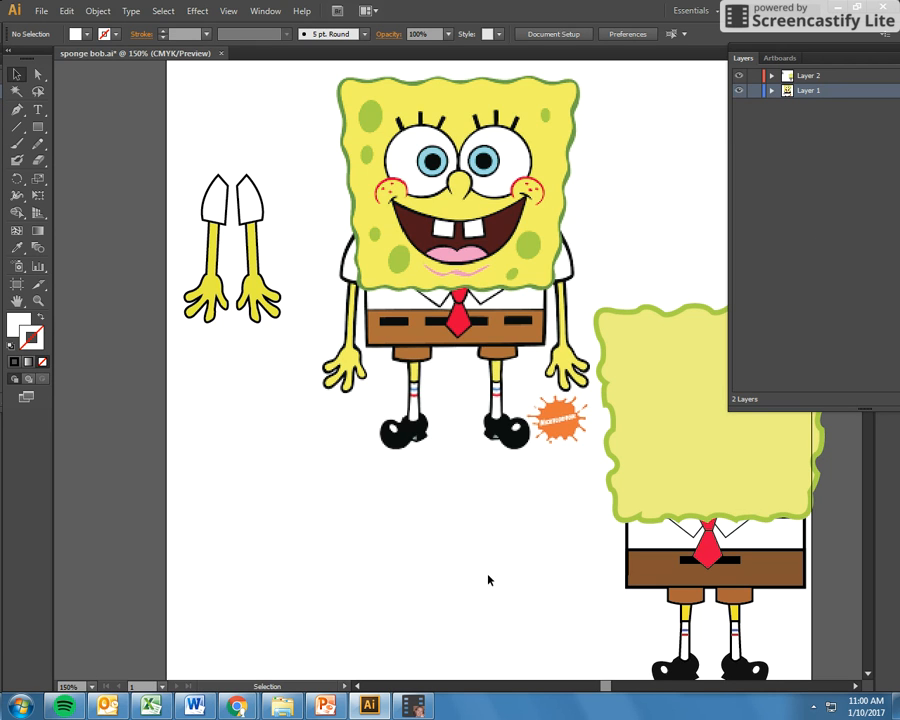
click(738, 77)
drag(823, 57, 779, 58)
click(846, 407)
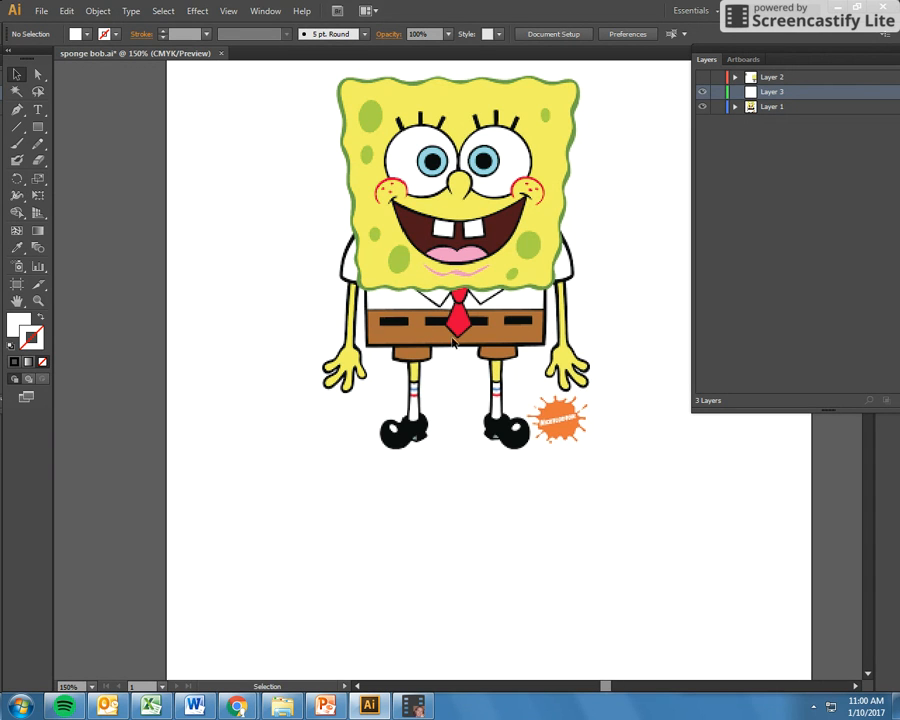
Step: Set up the Pen tool with no fill and a black stroke
drag(17, 109, 68, 111)
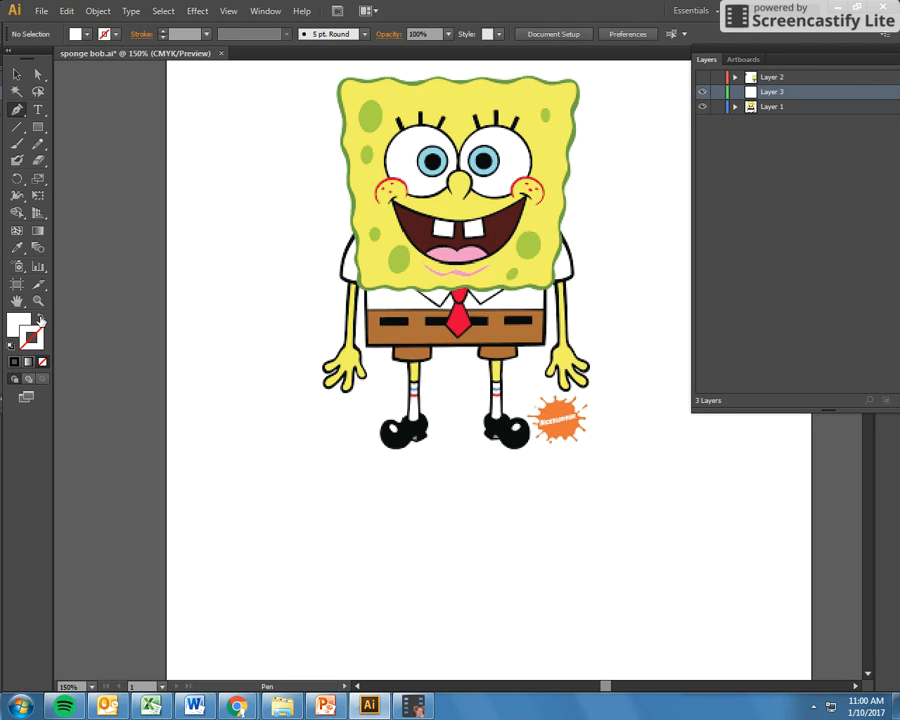
click(41, 319)
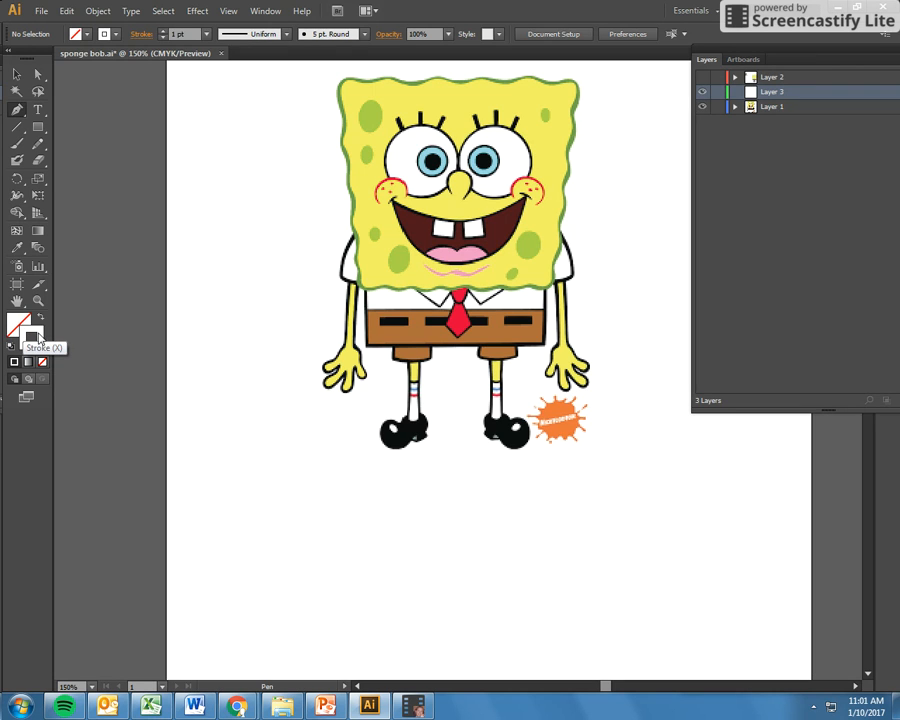
click(11, 345)
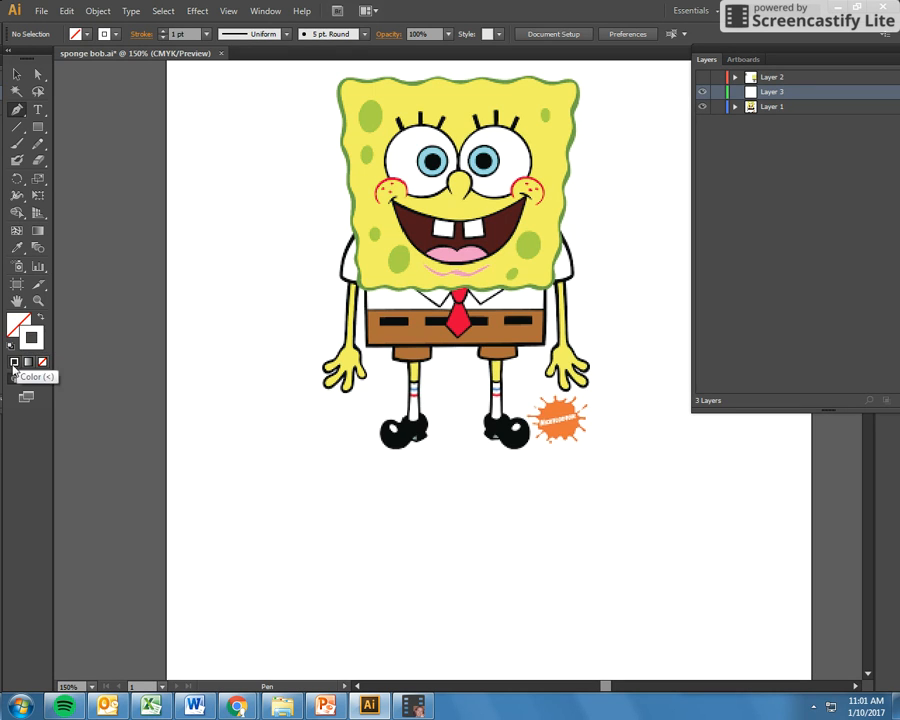
click(41, 318)
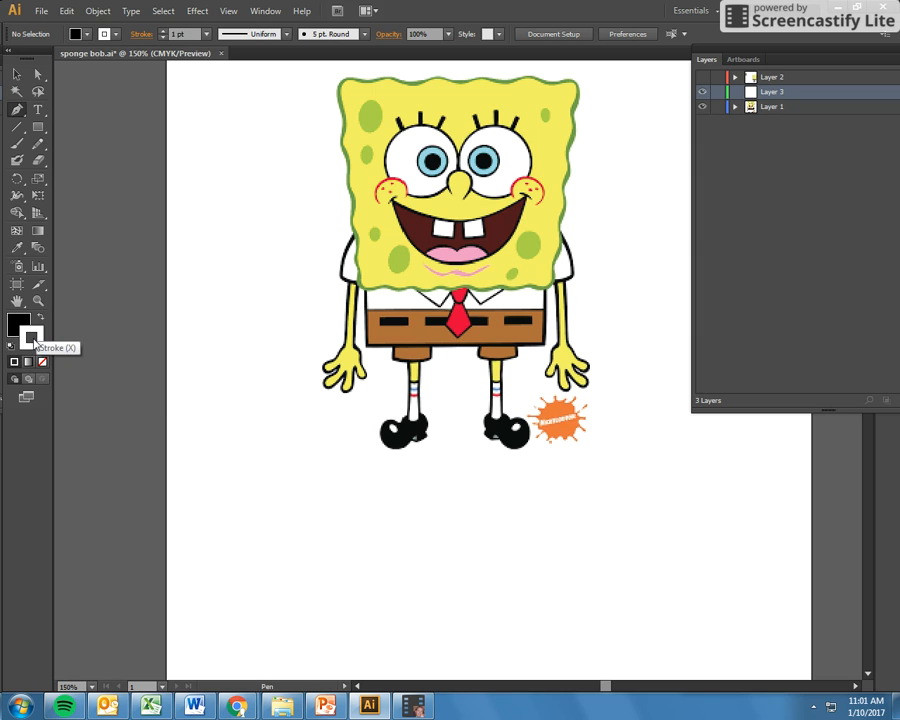
click(42, 317)
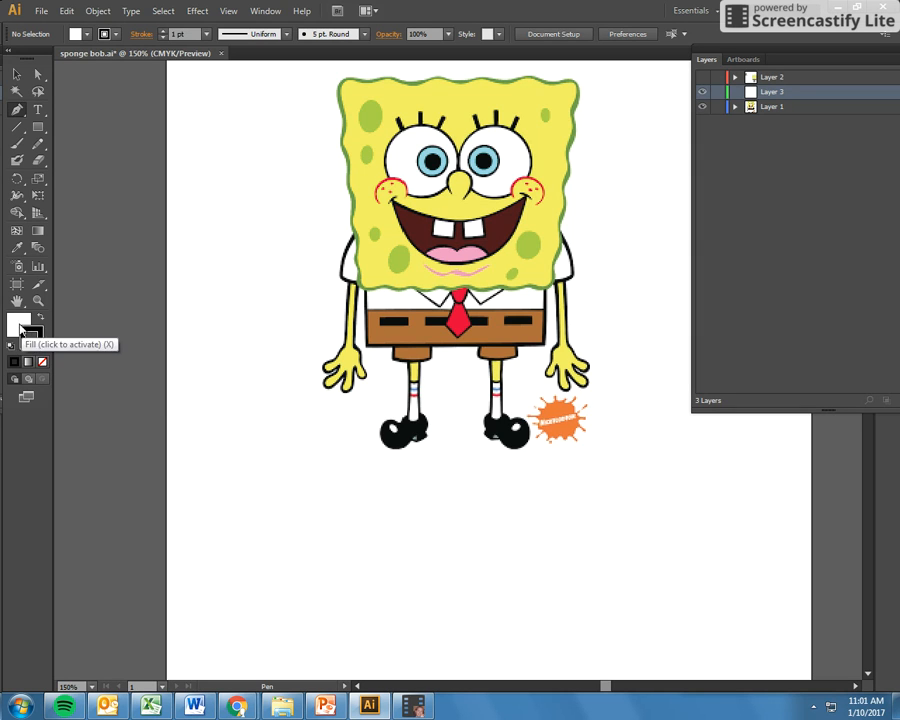
click(19, 325)
click(40, 361)
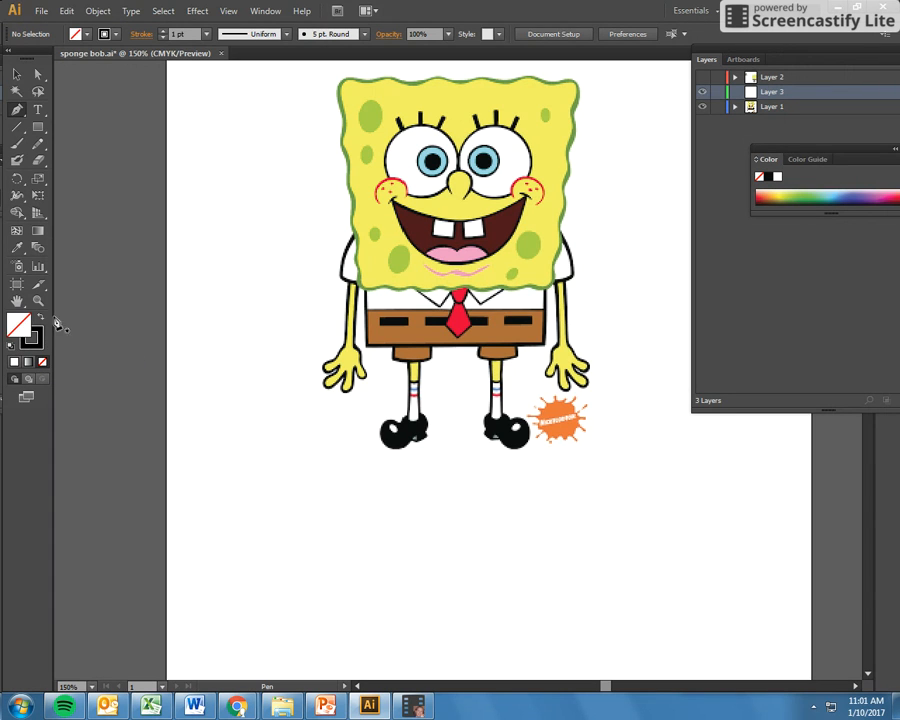
Step: Trace a closed rectangle around the shirt and pants with the Pen tool and move it to the blank area below the reference image
click(365, 280)
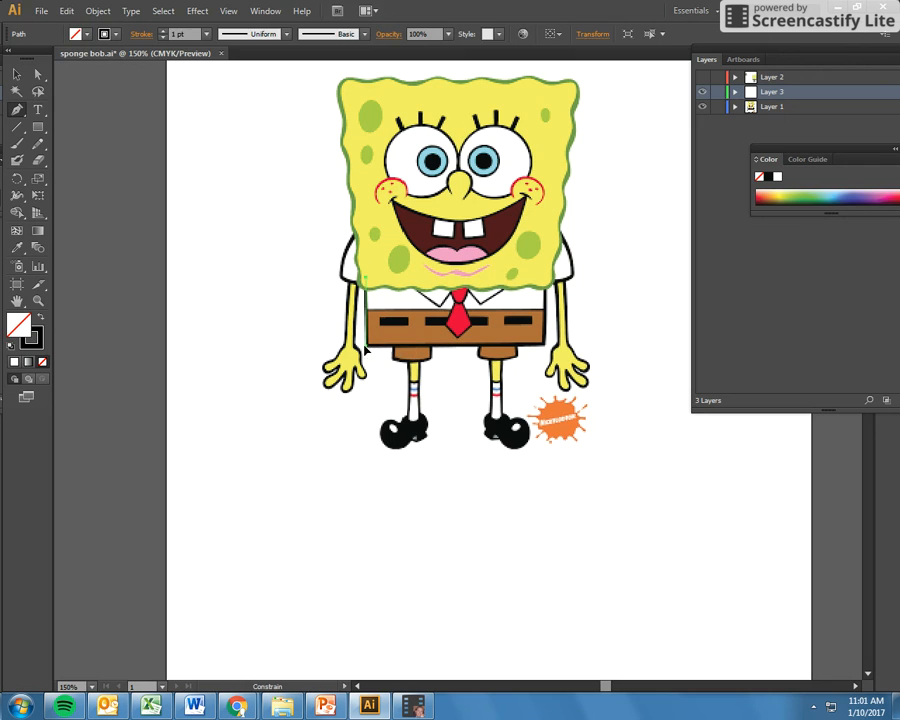
click(366, 347)
click(545, 347)
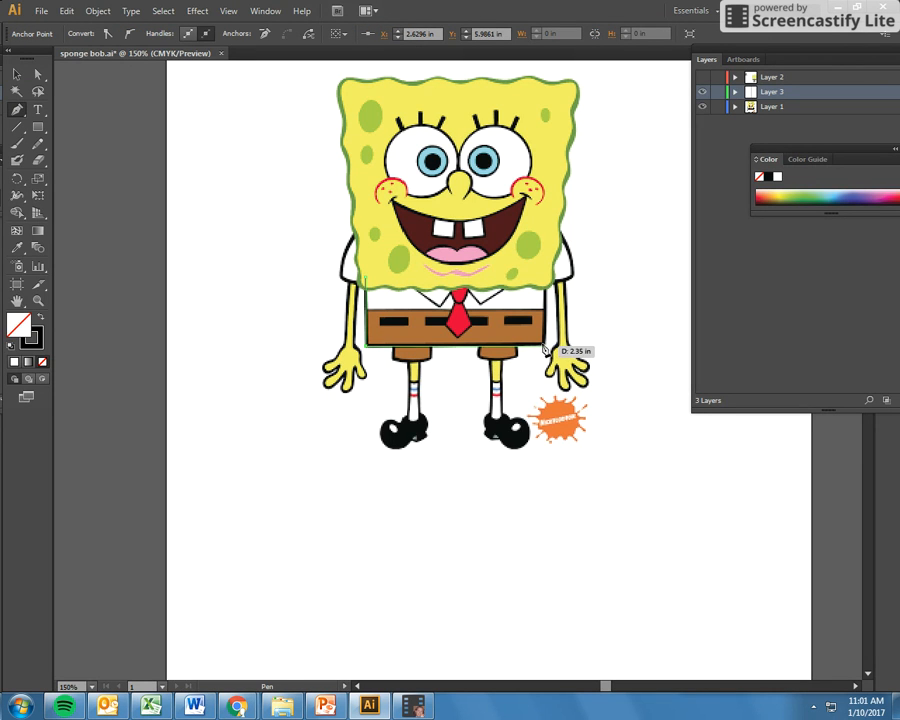
click(548, 281)
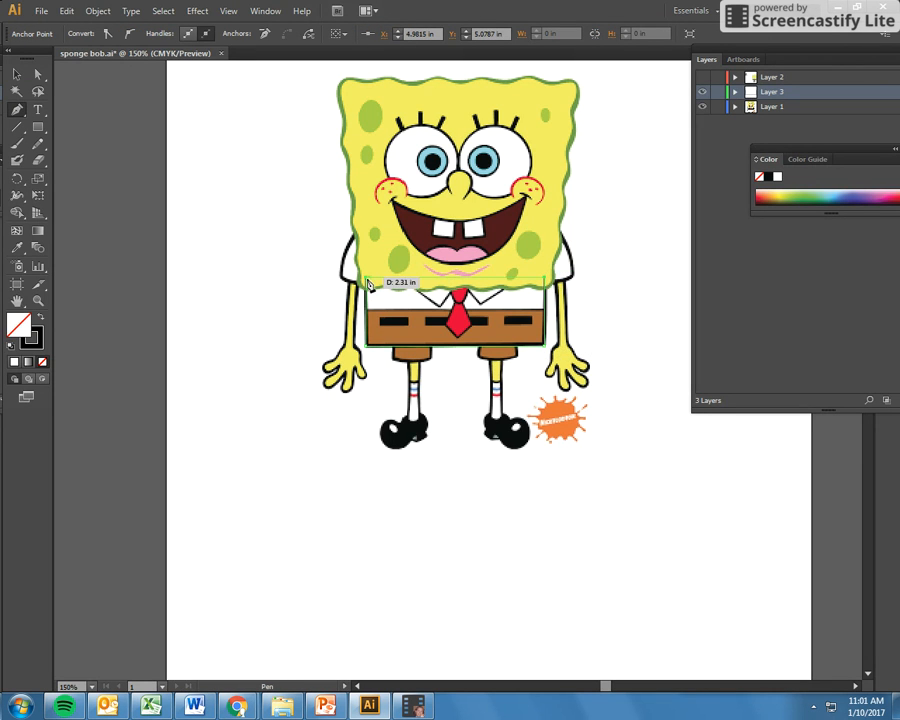
click(365, 280)
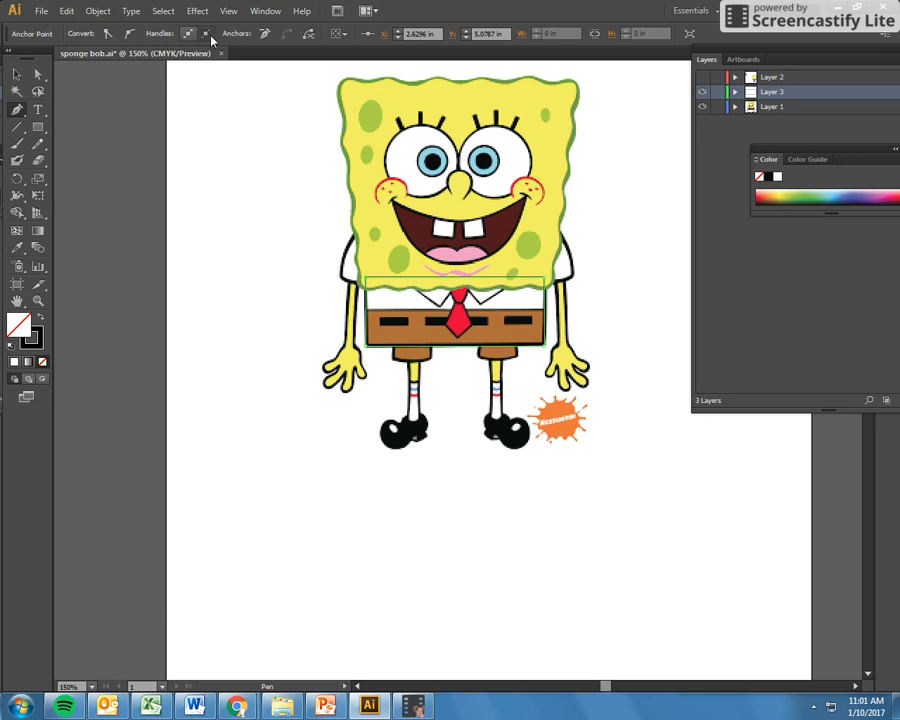
click(16, 74)
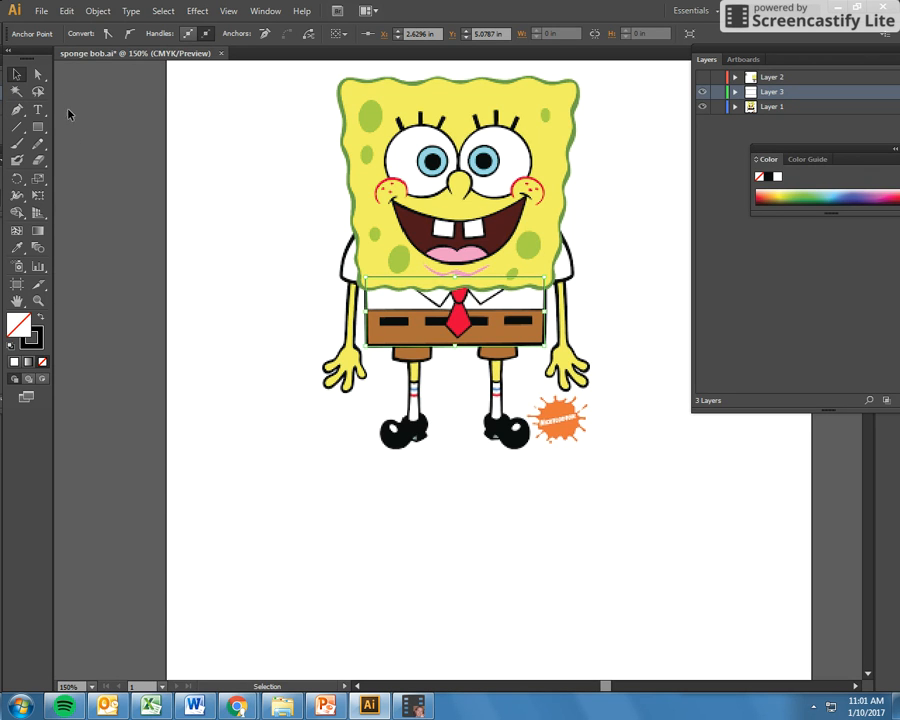
drag(386, 352, 291, 569)
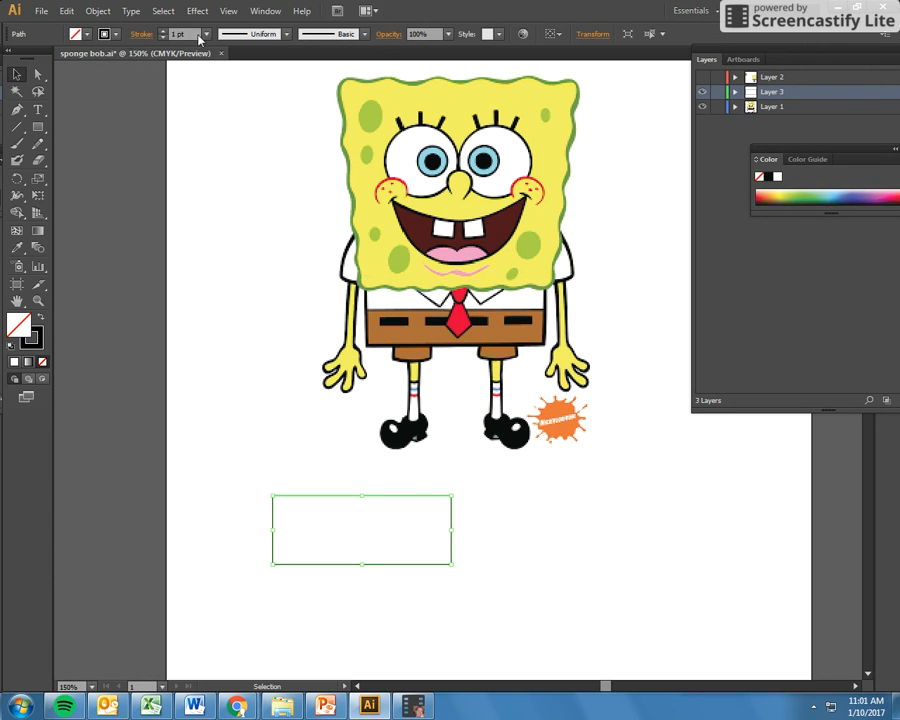
Step: Give the traced body rectangle a 3 pt stroke and a white fill
click(161, 33)
click(161, 33)
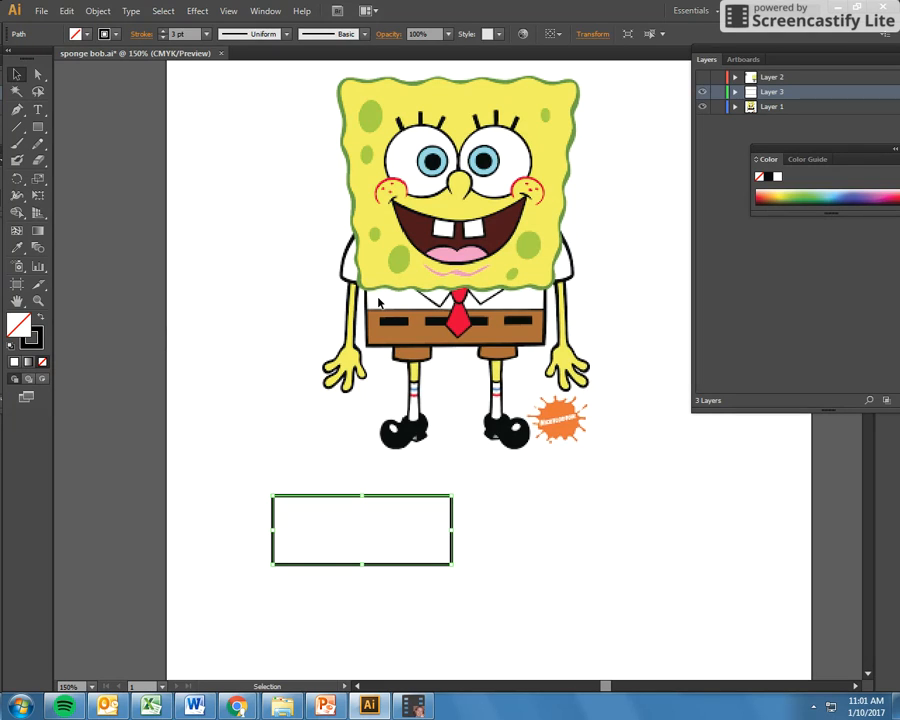
click(14, 363)
click(169, 401)
click(302, 508)
click(302, 482)
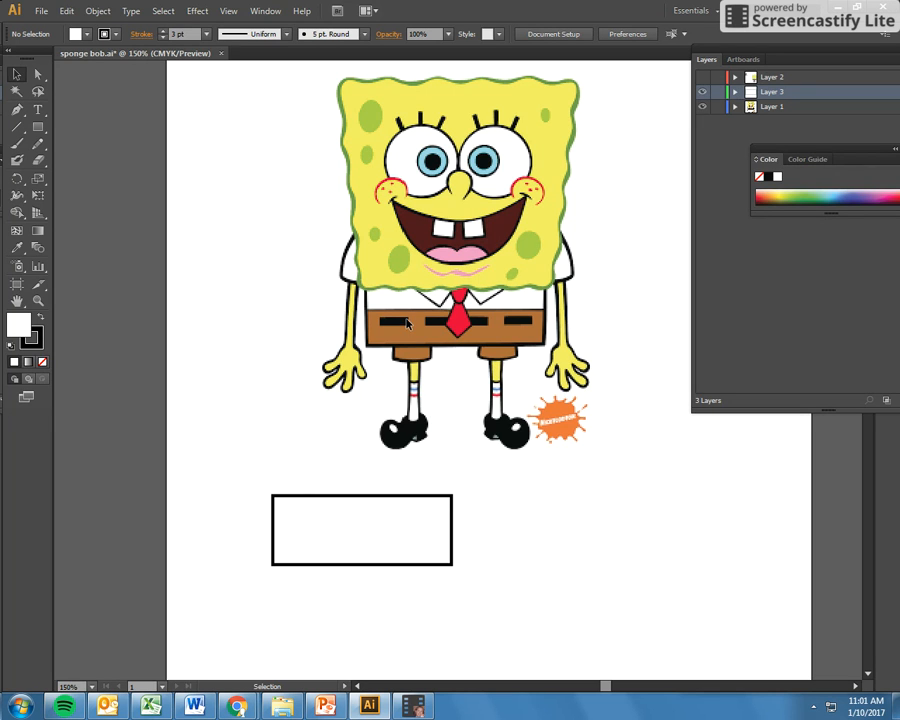
Step: Trace the brown pants area as a closed rectangle with the Pen tool and remove its fill
click(17, 109)
click(368, 320)
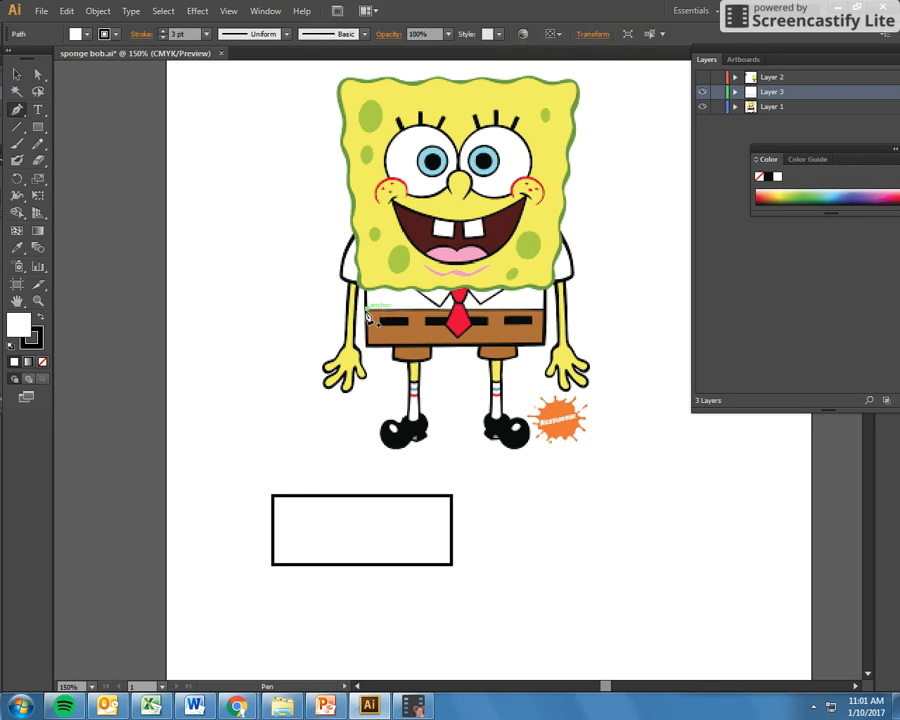
click(545, 316)
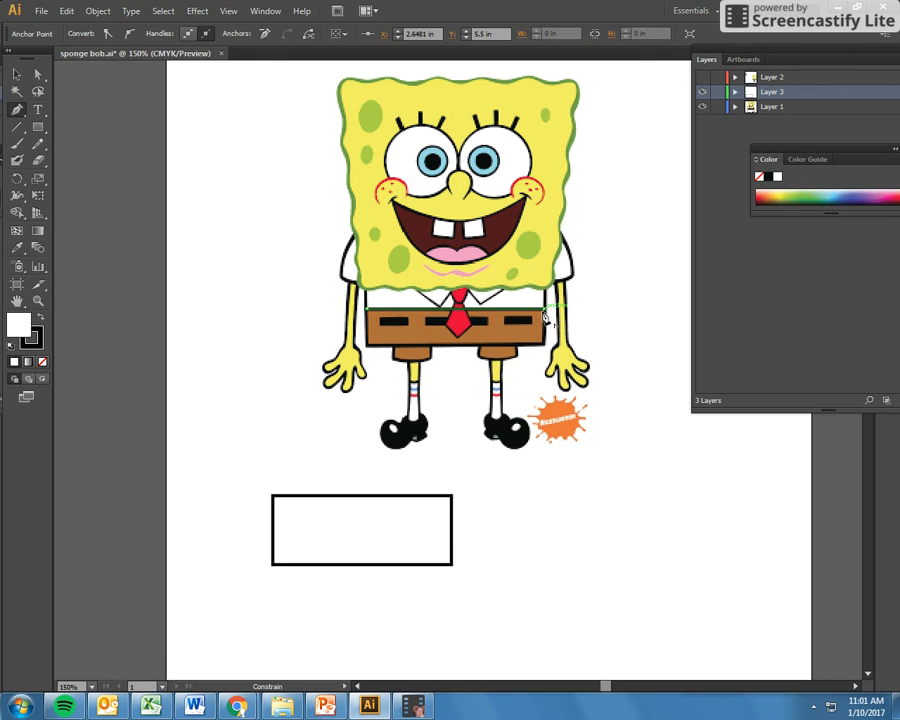
click(544, 344)
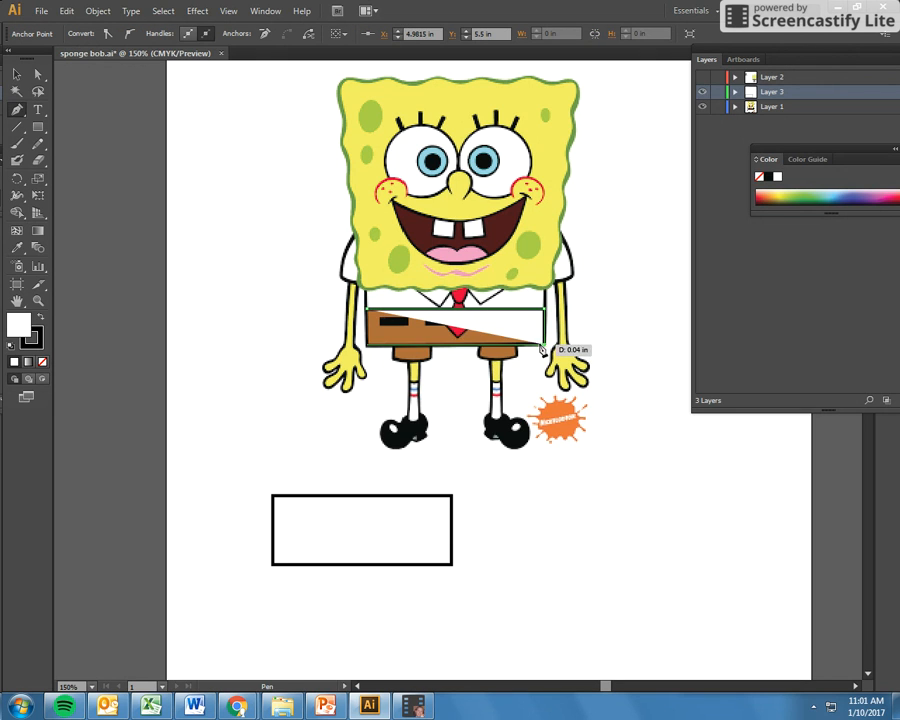
click(368, 345)
click(368, 320)
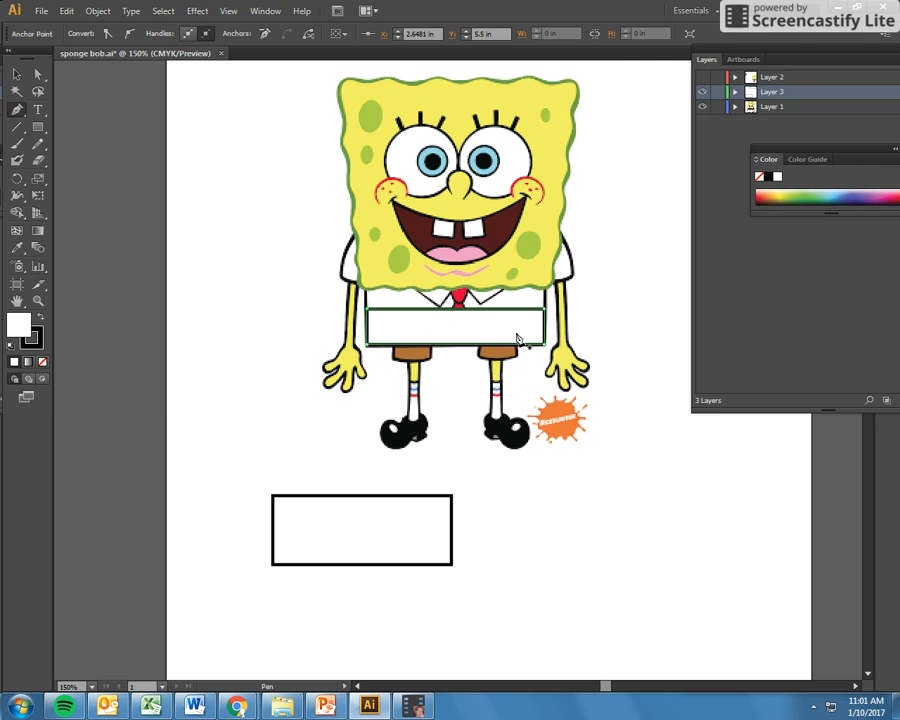
click(42, 362)
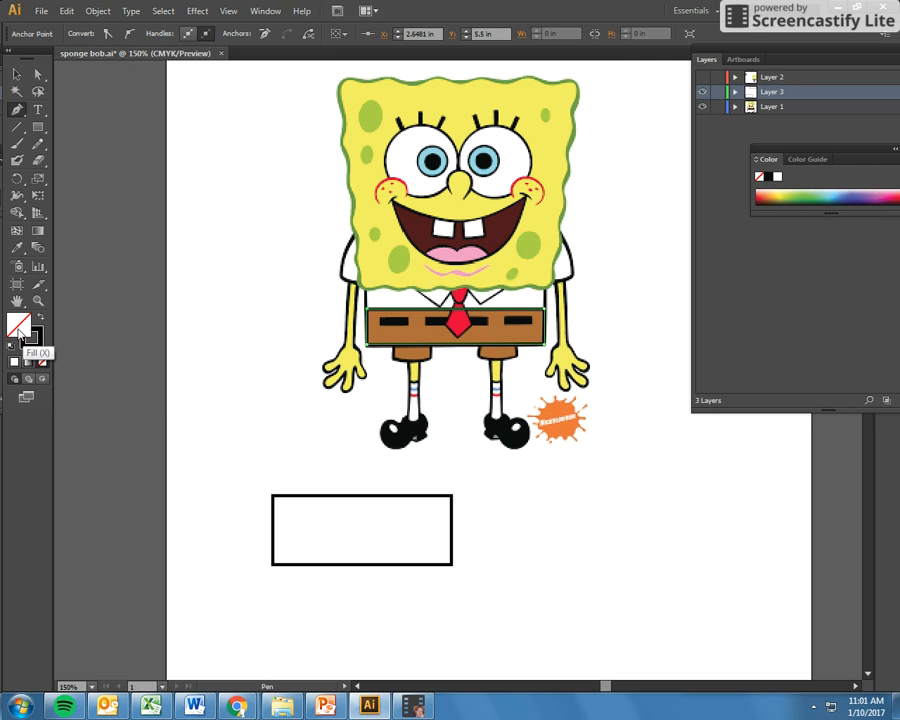
Step: Move the pants rectangle onto the lower half of the white body rectangle, nudging it down to align the bottom edges
click(17, 74)
drag(505, 355, 414, 559)
key(Down)
key(Down)
key(Down)
key(Down)
key(Down)
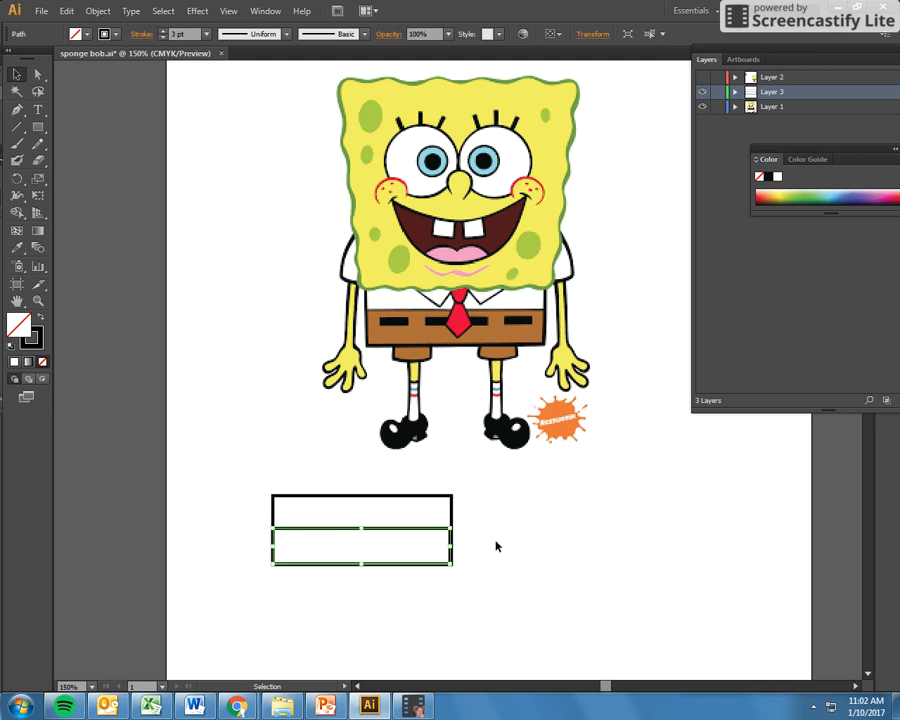
click(494, 540)
Step: Fill the pants rectangle with brown A35807
click(403, 531)
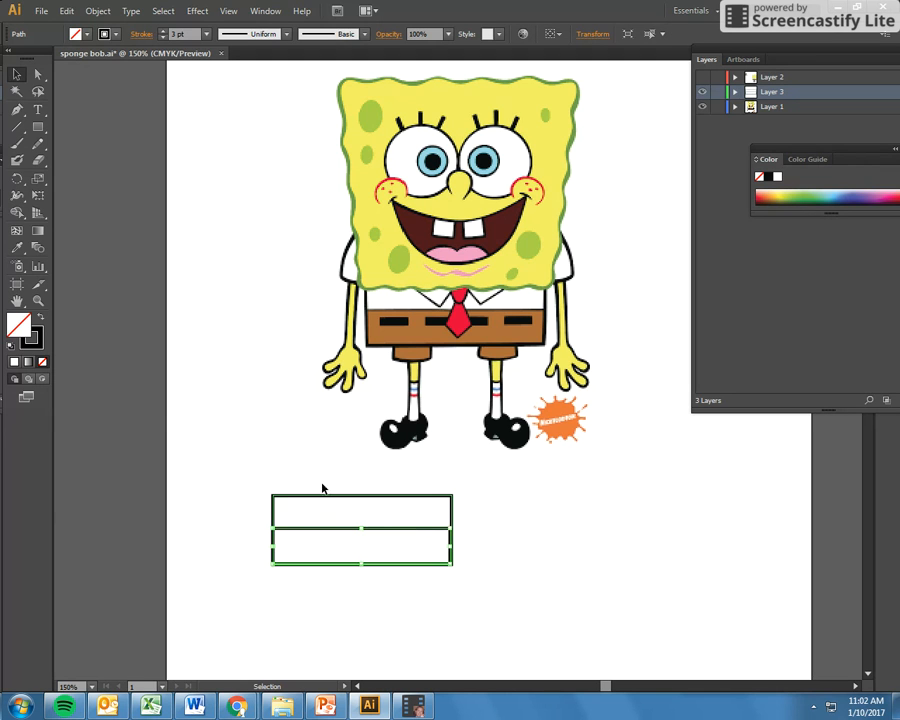
double_click(19, 326)
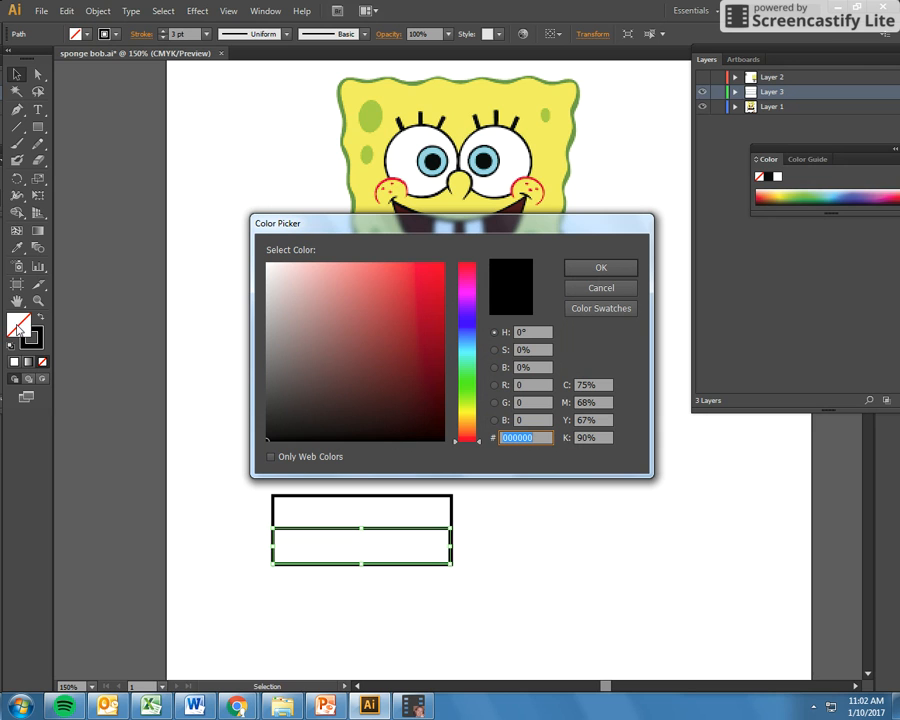
drag(478, 445, 474, 425)
click(434, 318)
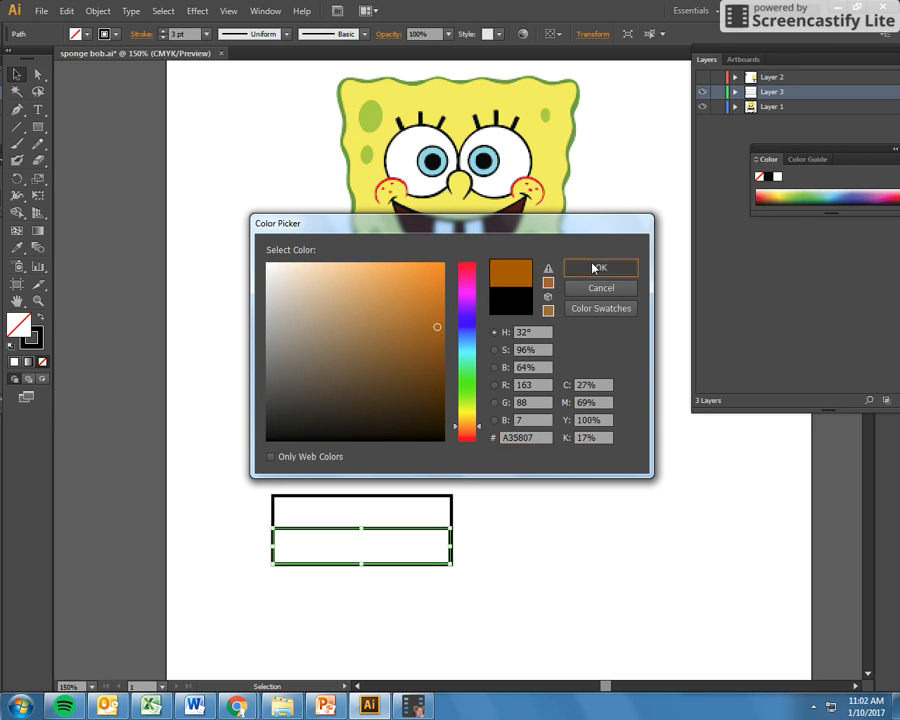
click(596, 267)
click(83, 114)
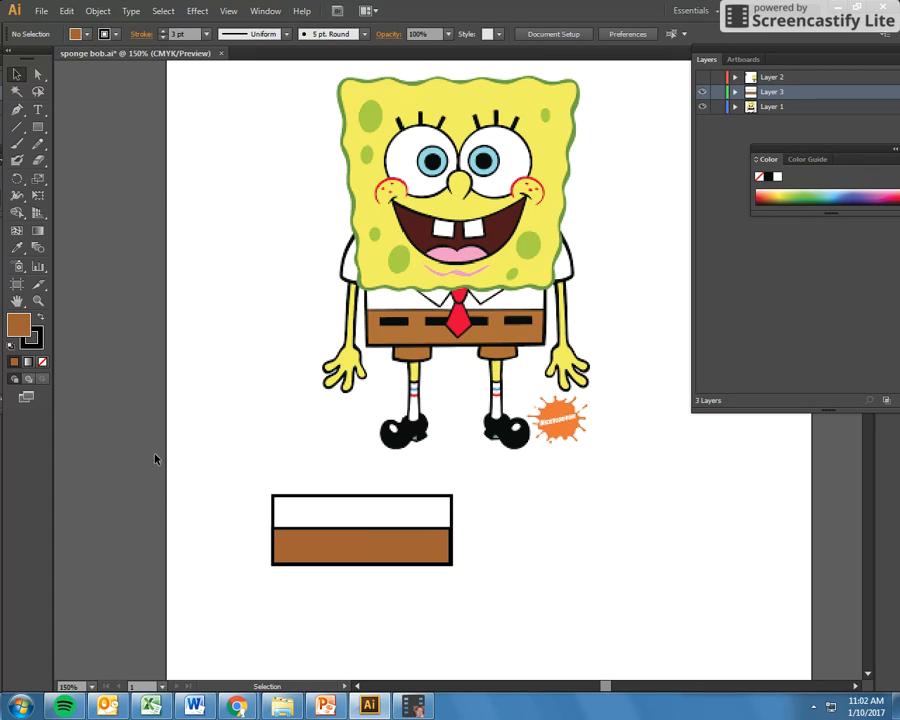
Step: Widen the brown pants rectangle so its right edge lines up with the white body rectangle
click(37, 300)
click(469, 549)
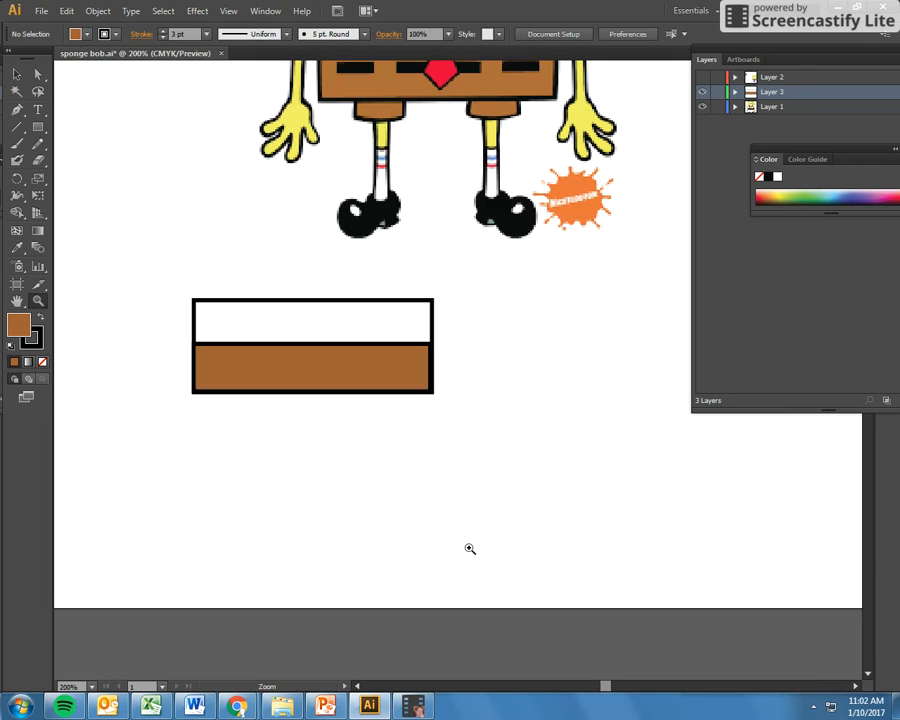
click(451, 412)
click(16, 76)
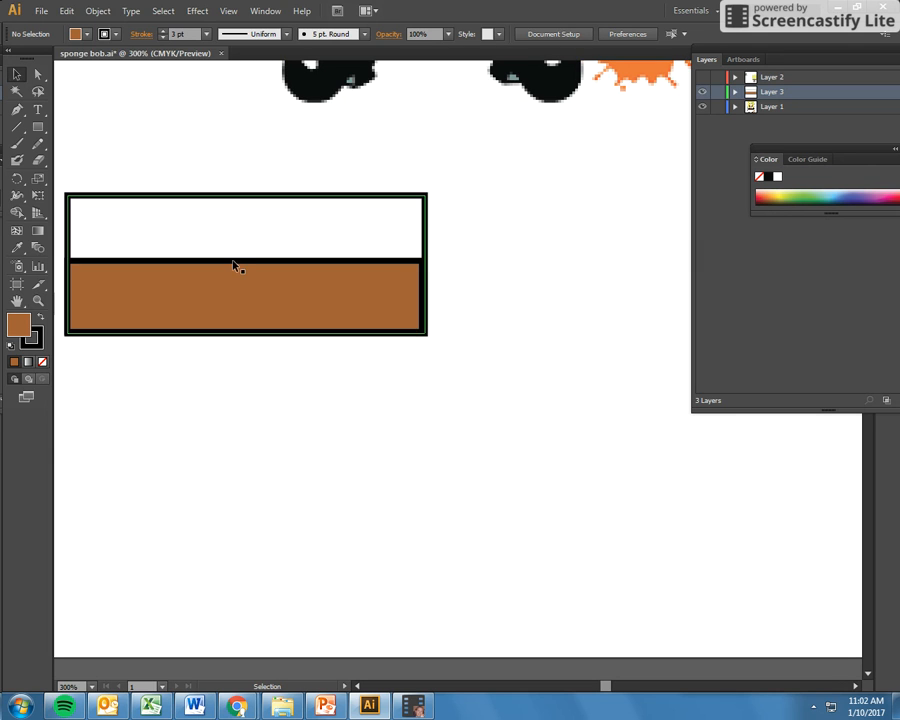
click(246, 272)
drag(420, 297, 426, 296)
click(460, 300)
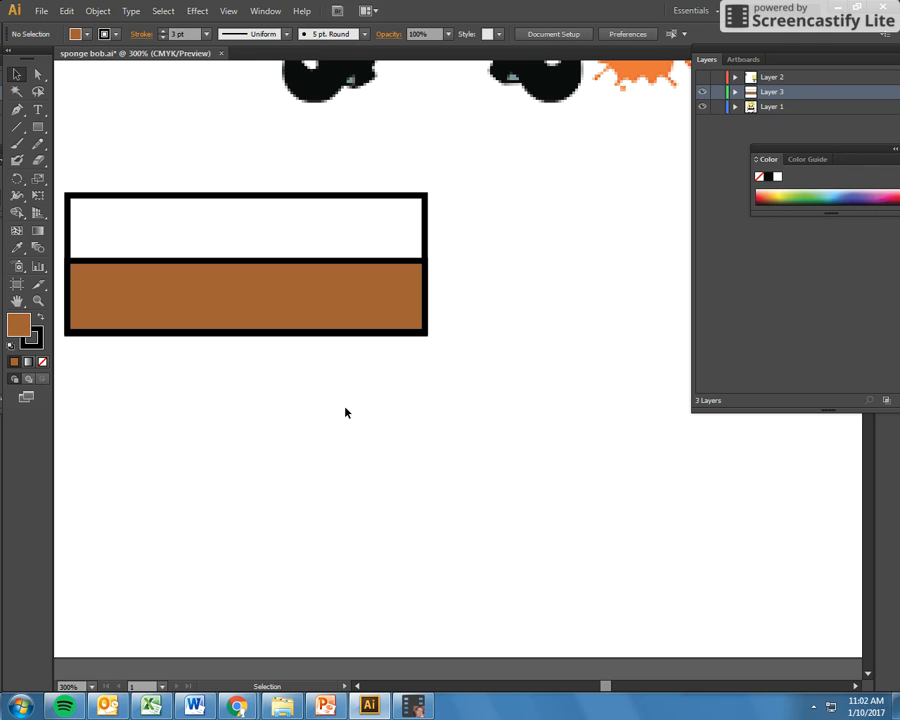
click(38, 300)
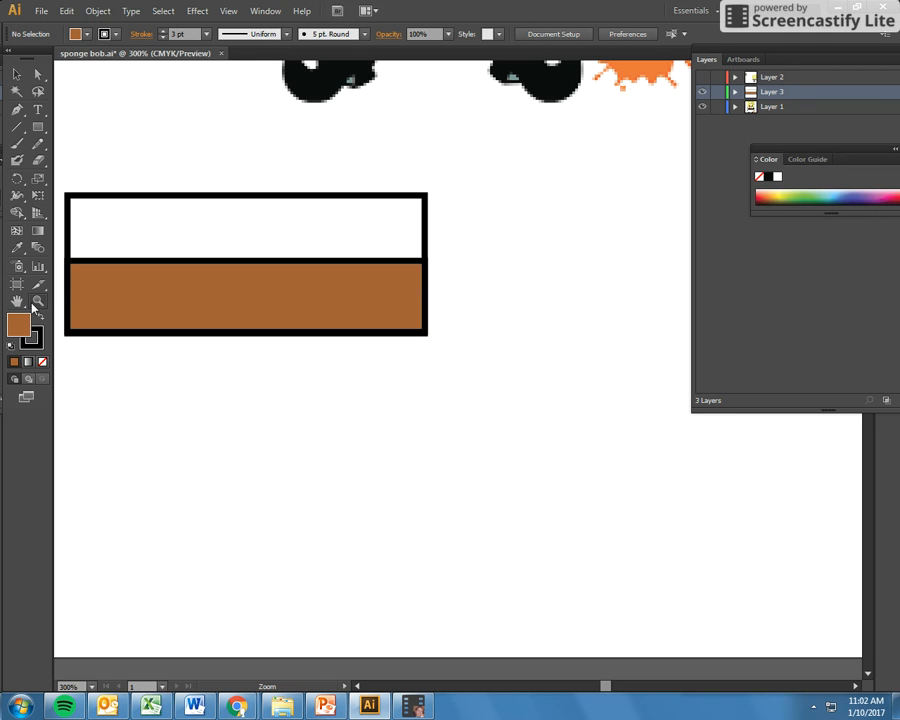
alt+click(242, 306)
key(v)
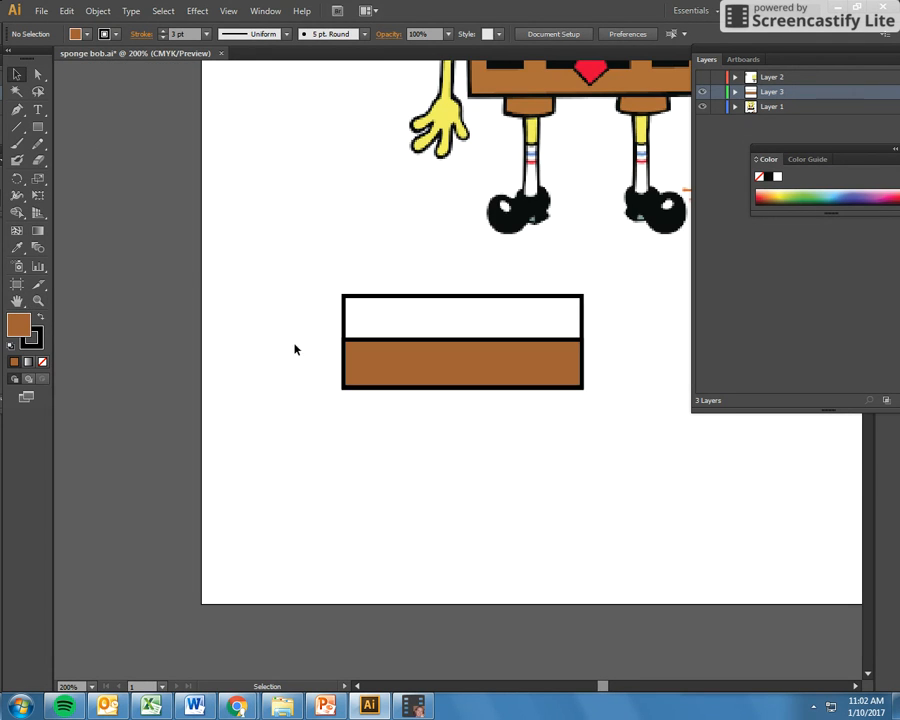
Step: Send the brown pants rectangle to the back, behind the white body rectangle
click(400, 374)
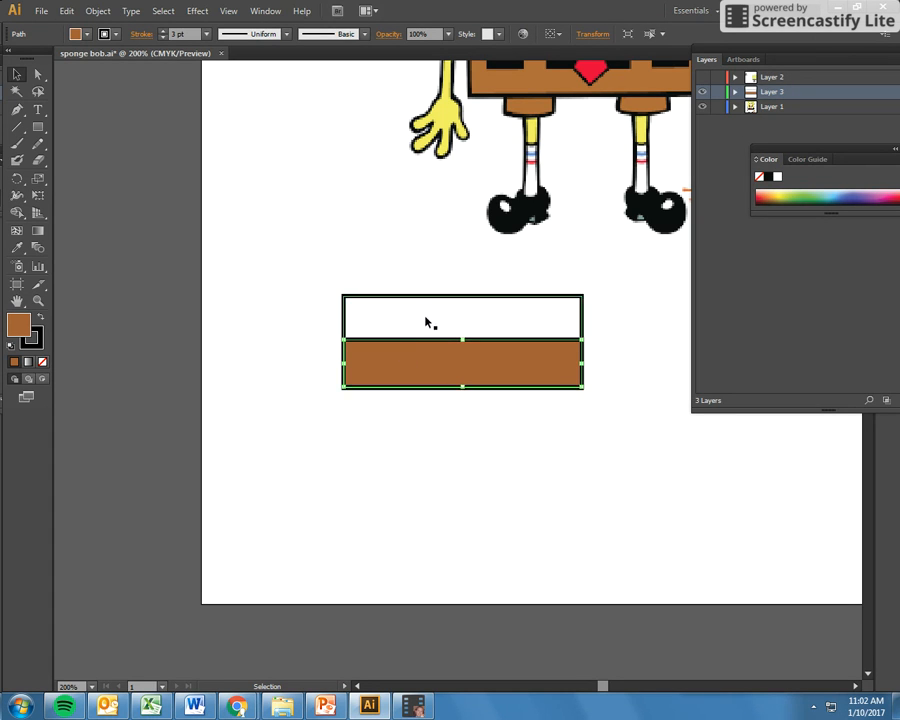
click(426, 320)
click(431, 355)
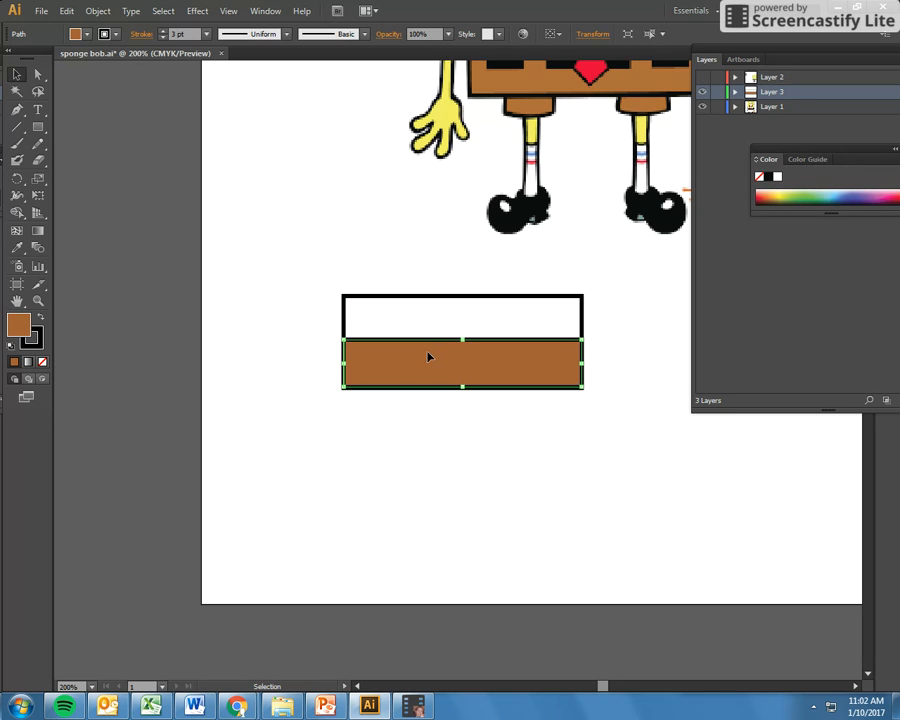
click(100, 11)
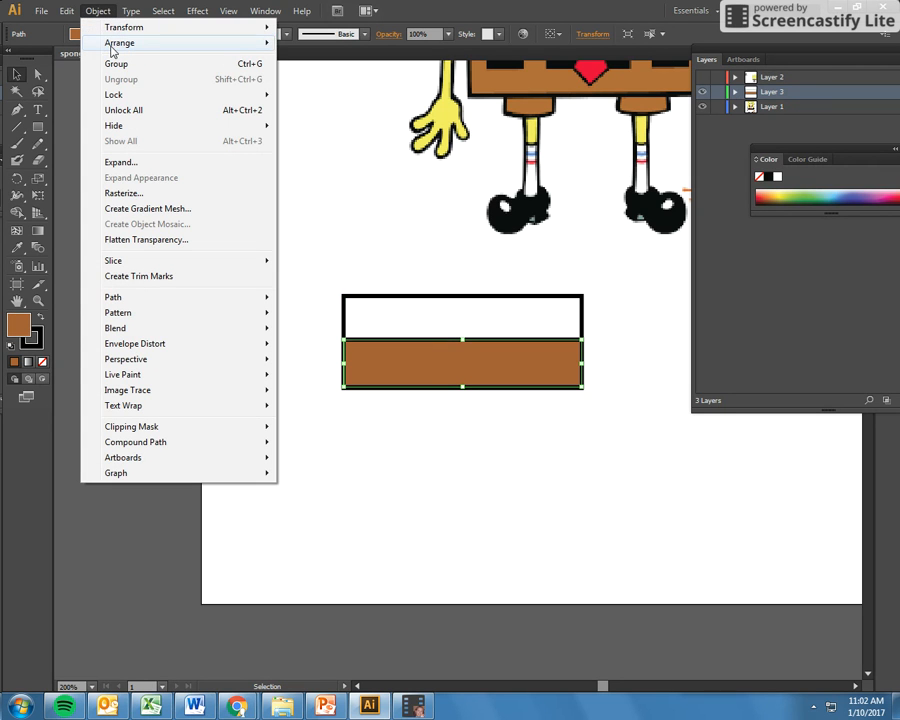
mouse_move(113, 48)
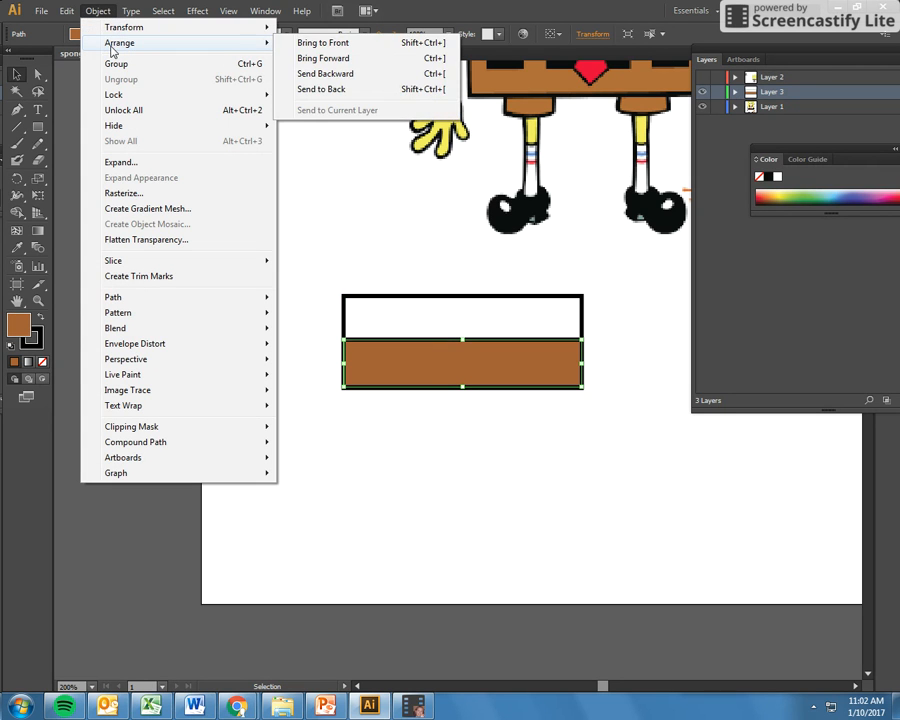
click(337, 94)
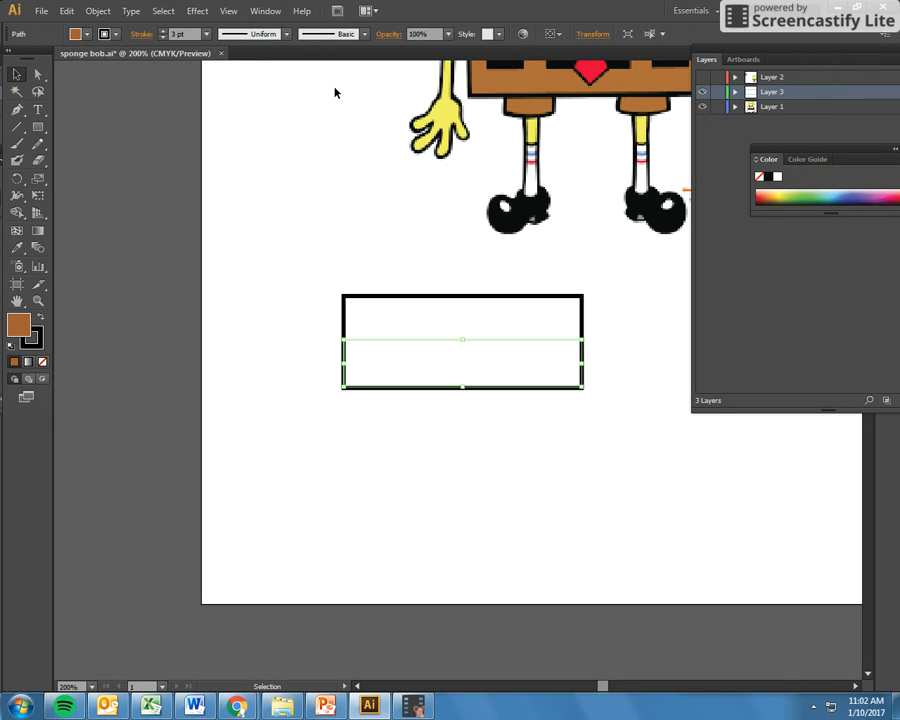
Step: Bring the brown pants rectangle forward so it sits in front of the white body rectangle
click(98, 11)
mouse_move(108, 45)
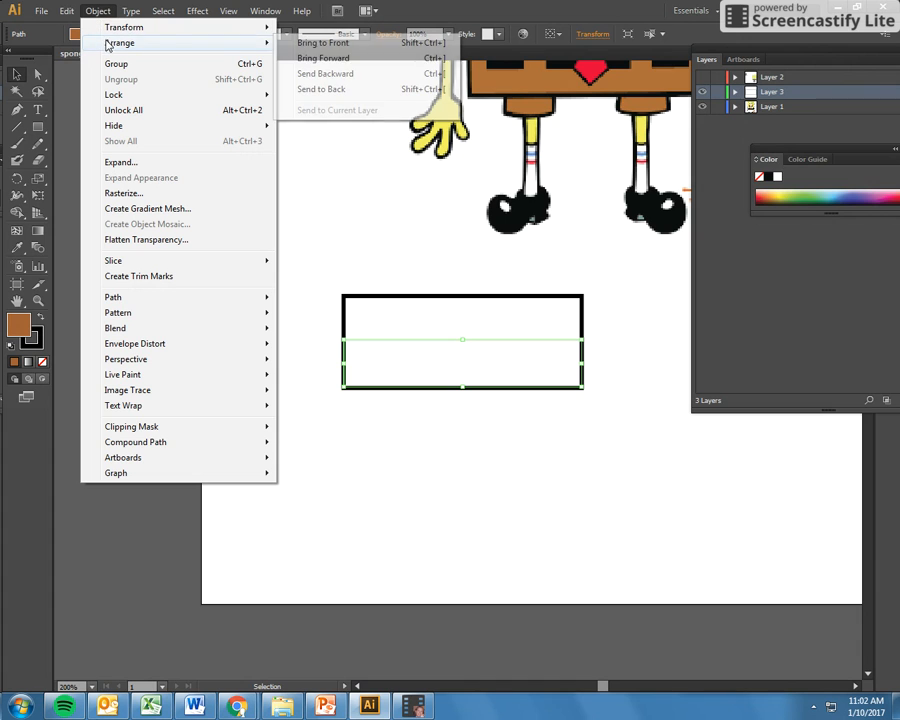
click(318, 58)
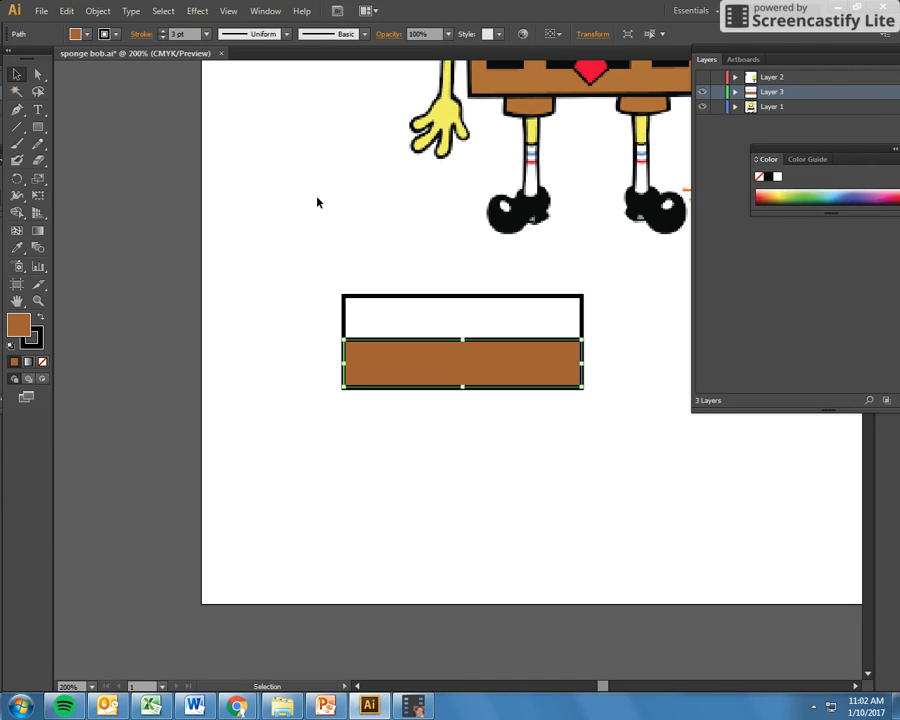
click(317, 213)
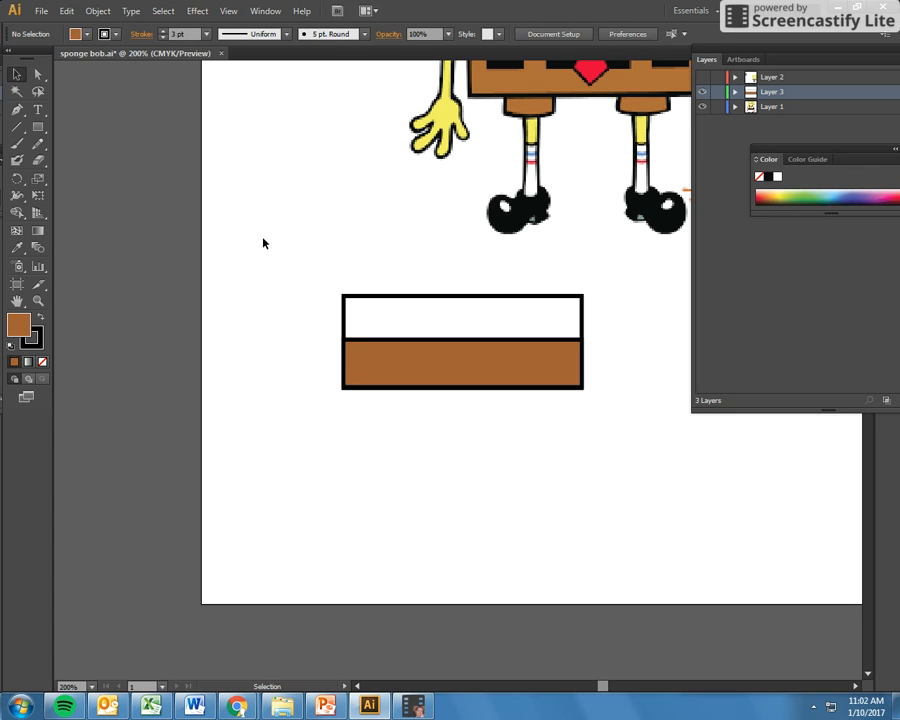
Step: Group the white body rectangle and the brown pants rectangle
click(17, 77)
drag(309, 268, 598, 412)
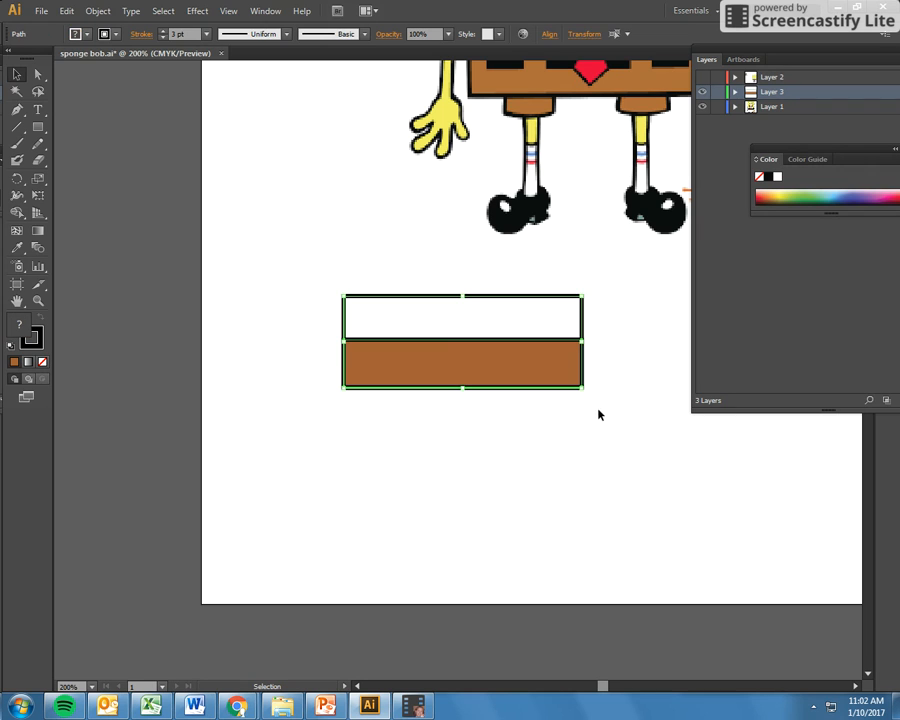
click(88, 12)
click(106, 62)
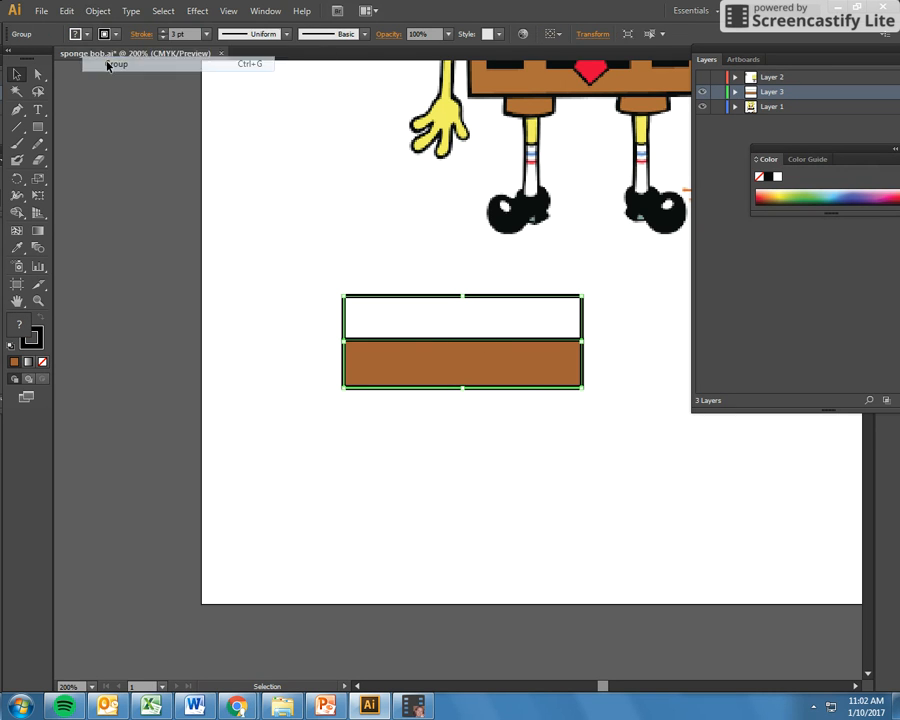
click(283, 257)
Step: Reposition the grouped shirt and pants in the empty area below the reference figure's feet
drag(462, 363, 481, 420)
scroll(605, 402, up, 2)
drag(520, 484, 484, 390)
click(568, 394)
Step: Trace the reference's left shirt collar as a closed triangle with the Pen tool, using no fill and a 1 pt black stroke
scroll(568, 394, up, 3)
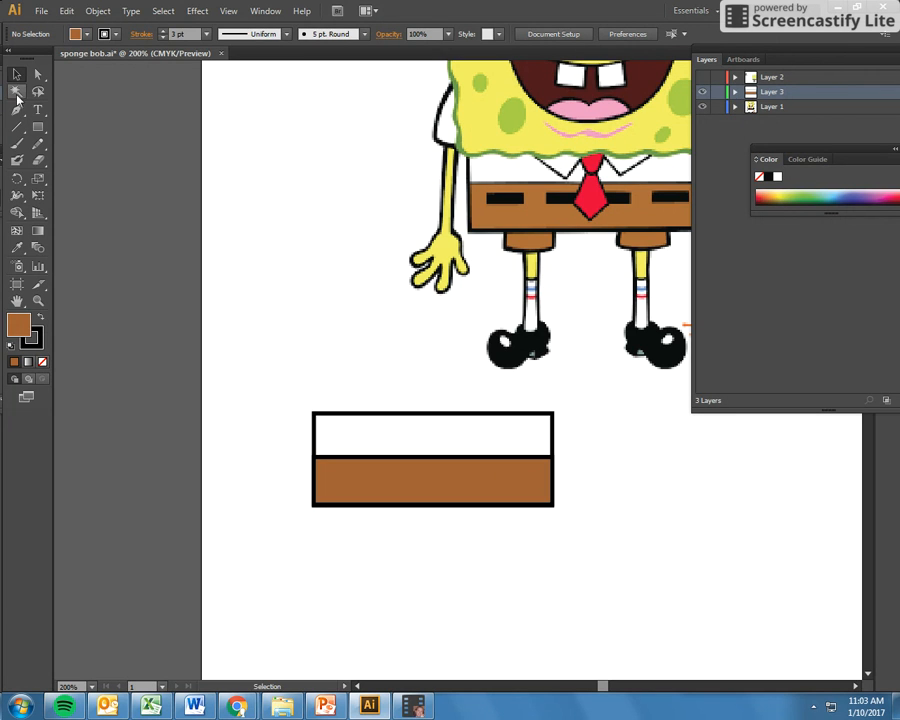
drag(16, 109, 78, 117)
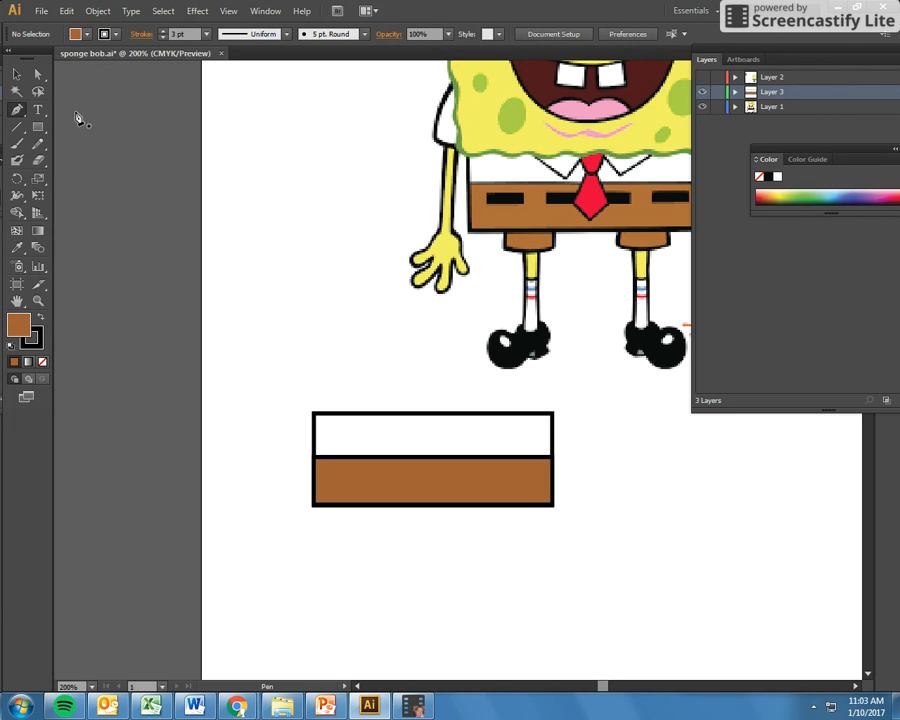
click(10, 345)
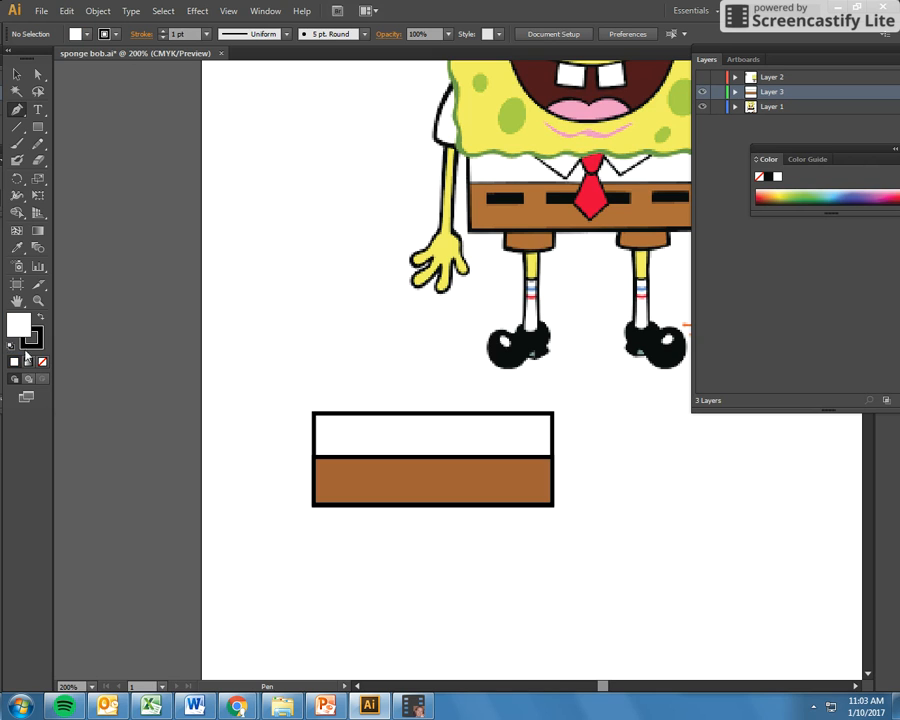
click(42, 361)
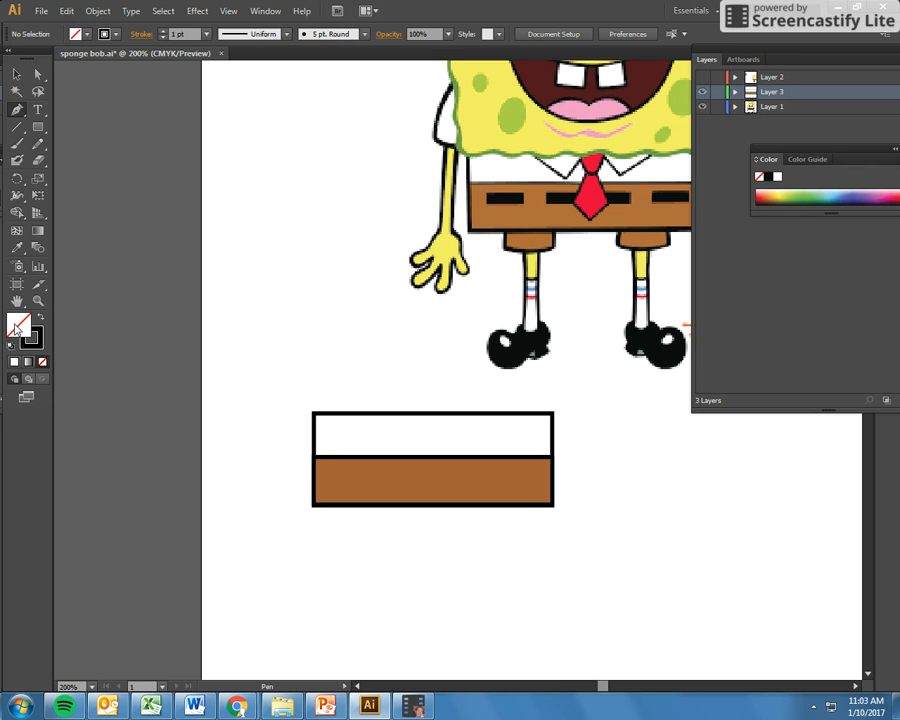
click(528, 146)
click(565, 179)
click(588, 151)
click(529, 146)
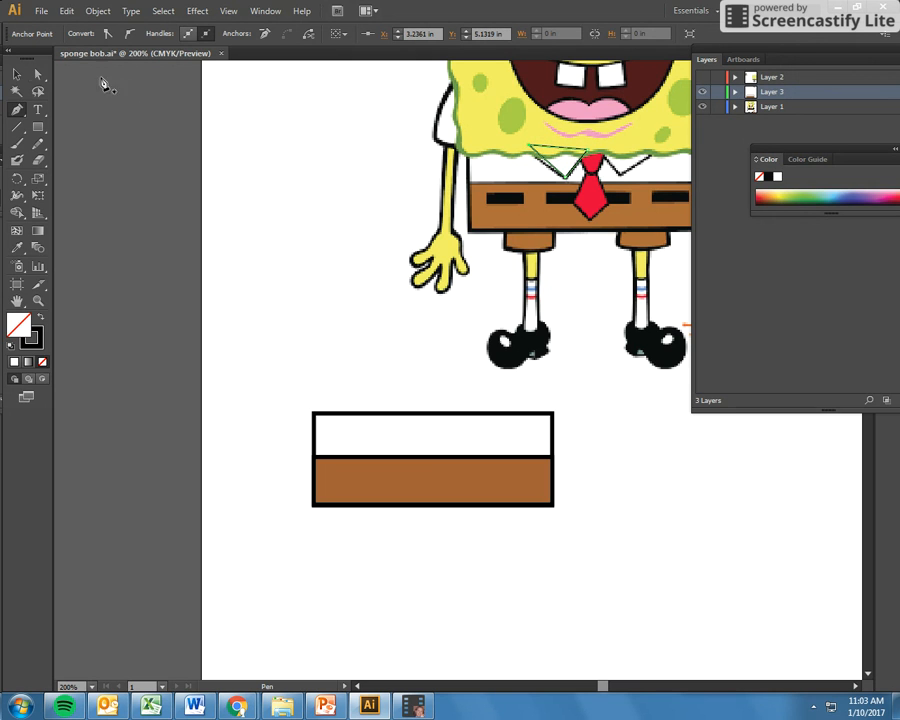
Step: Move the collar triangle onto the upper edge of the white shirt rectangle, left of its centre
click(16, 75)
click(109, 84)
mouse_move(567, 150)
mouse_down()
mouse_move(402, 392)
mouse_move(399, 410)
mouse_up()
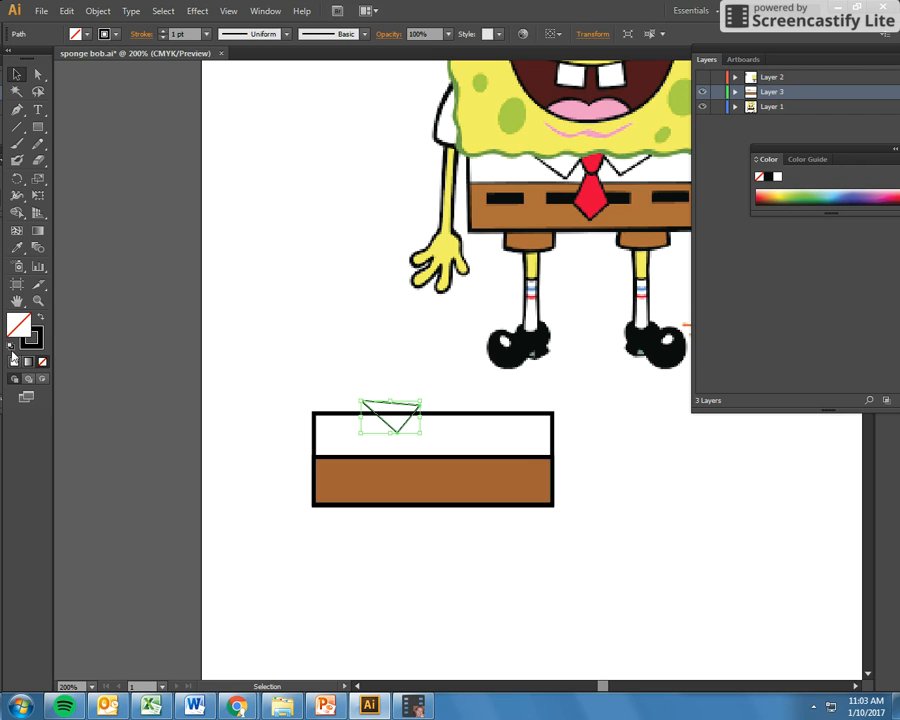
Step: Give the collar triangle a white fill and a 3 pt black stroke
click(10, 346)
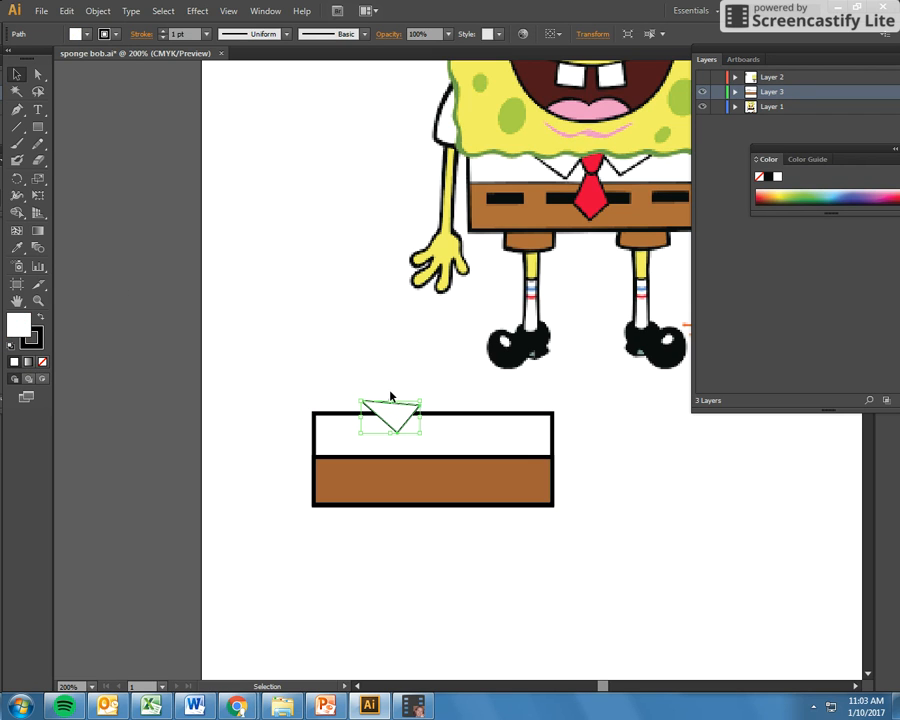
click(162, 31)
click(162, 31)
click(307, 255)
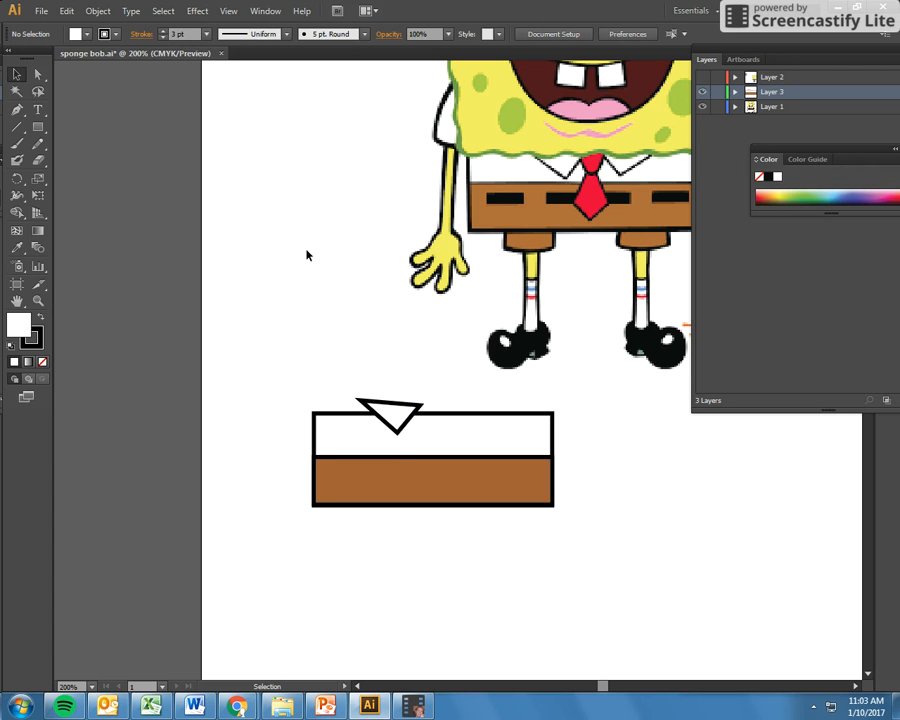
Step: Place a copy of the collar triangle, reflected across the vertical axis, beside the original on the shirt's upper edge
click(399, 408)
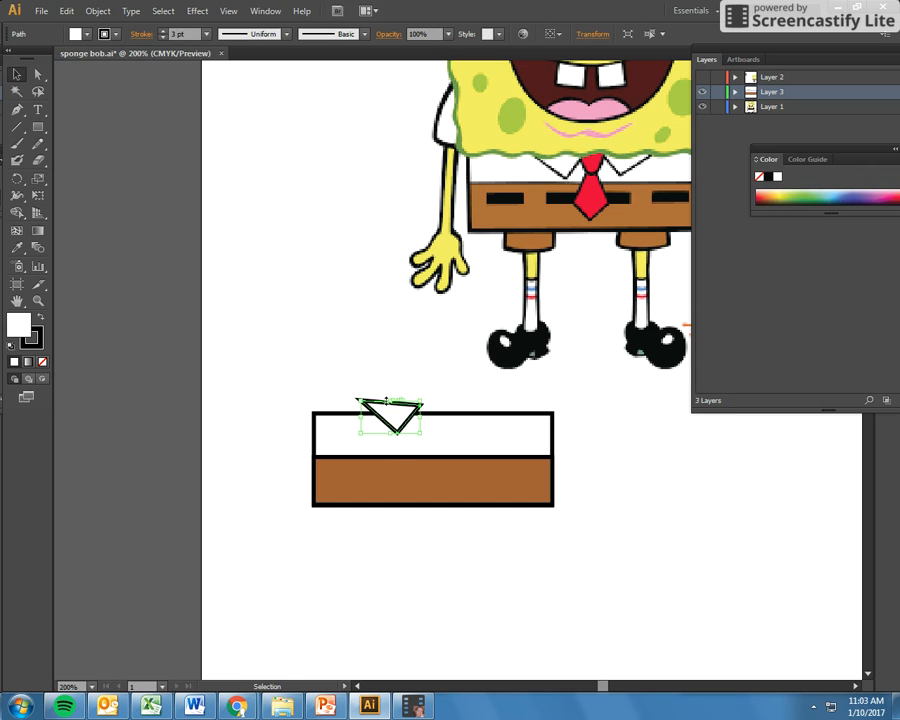
key(ctrl+v)
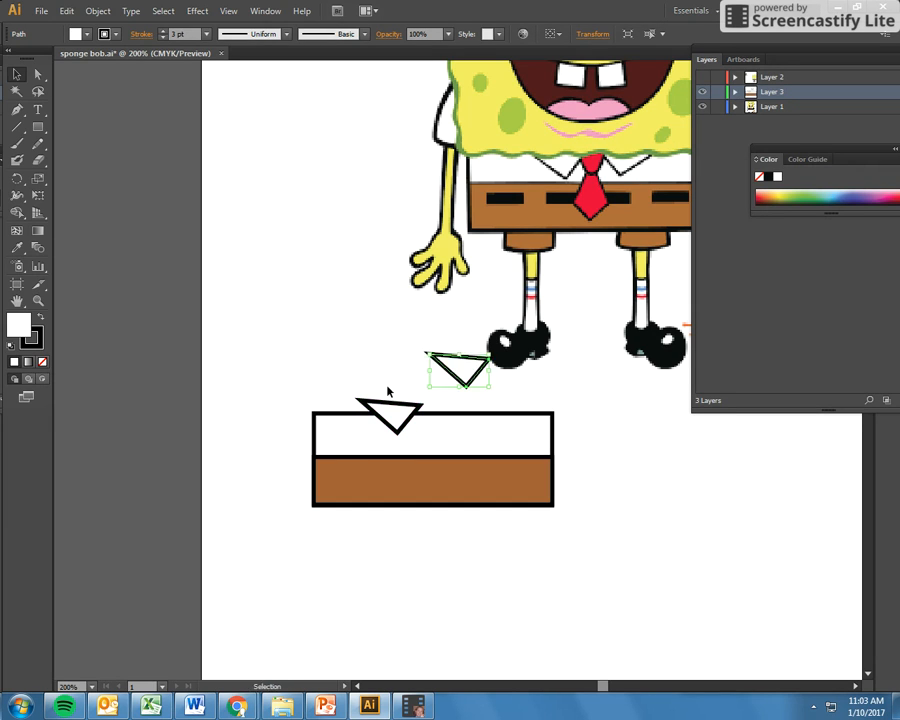
click(98, 11)
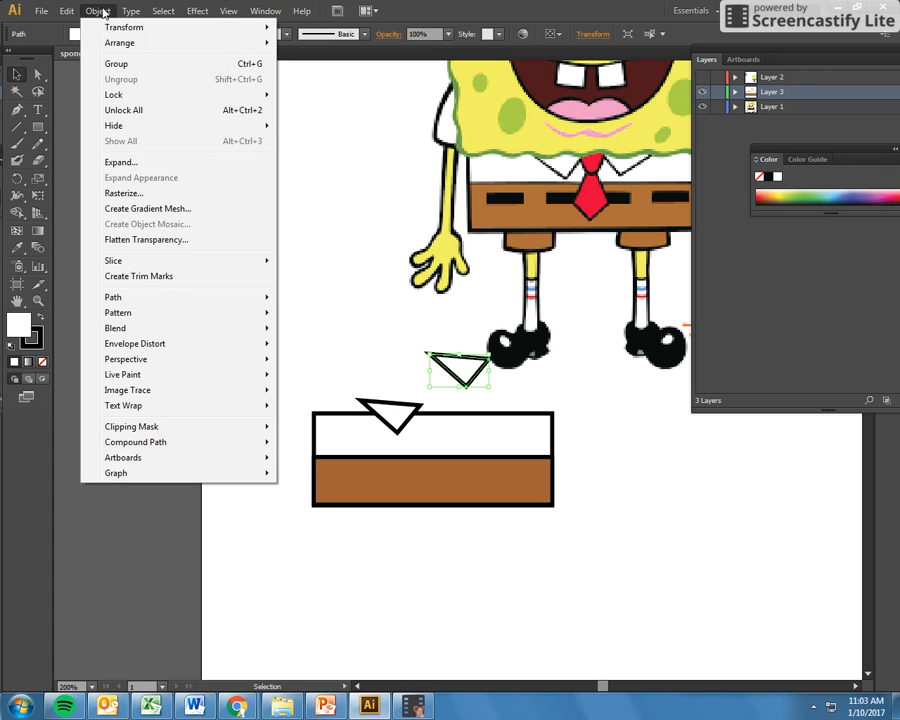
mouse_move(106, 27)
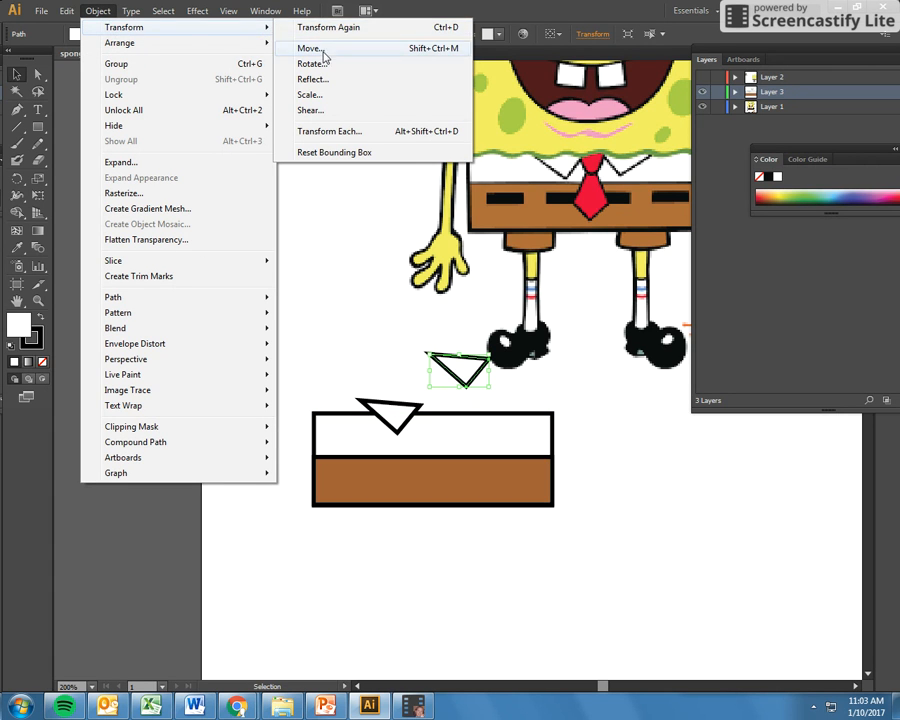
click(311, 79)
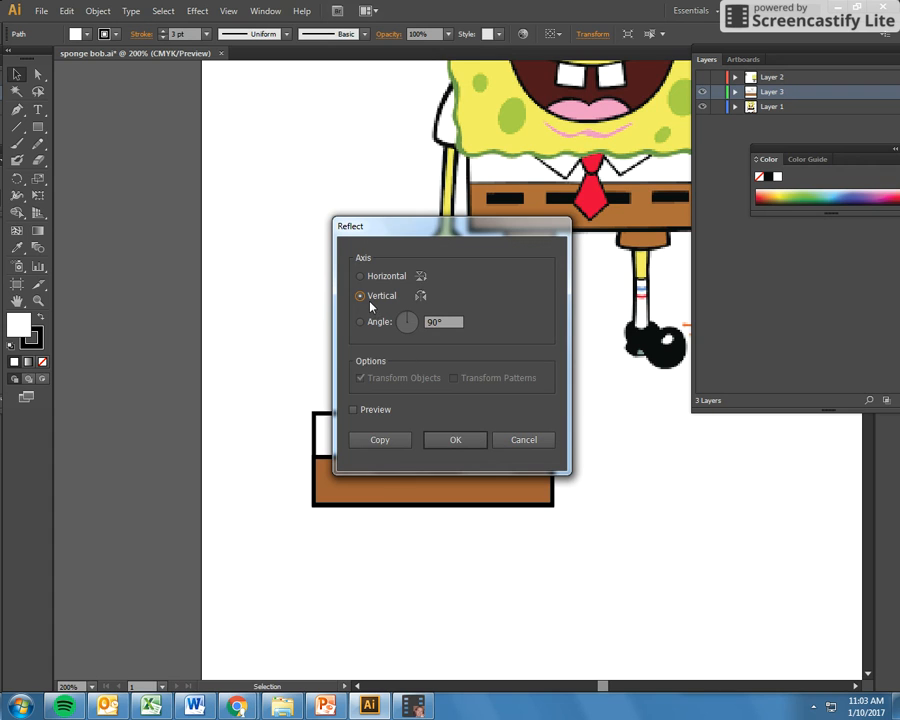
click(453, 440)
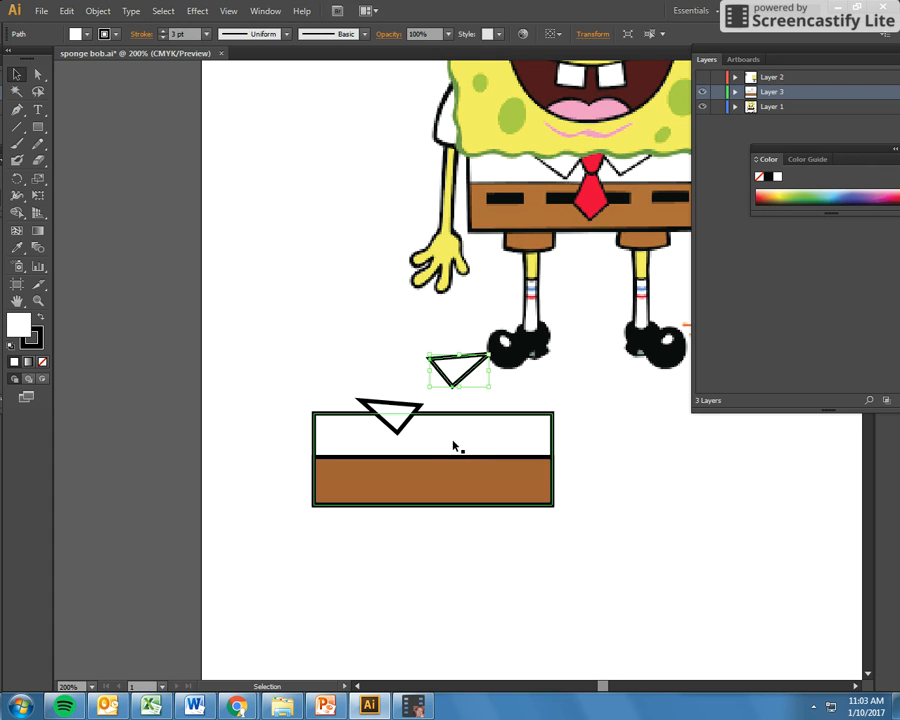
drag(455, 373, 457, 412)
click(620, 416)
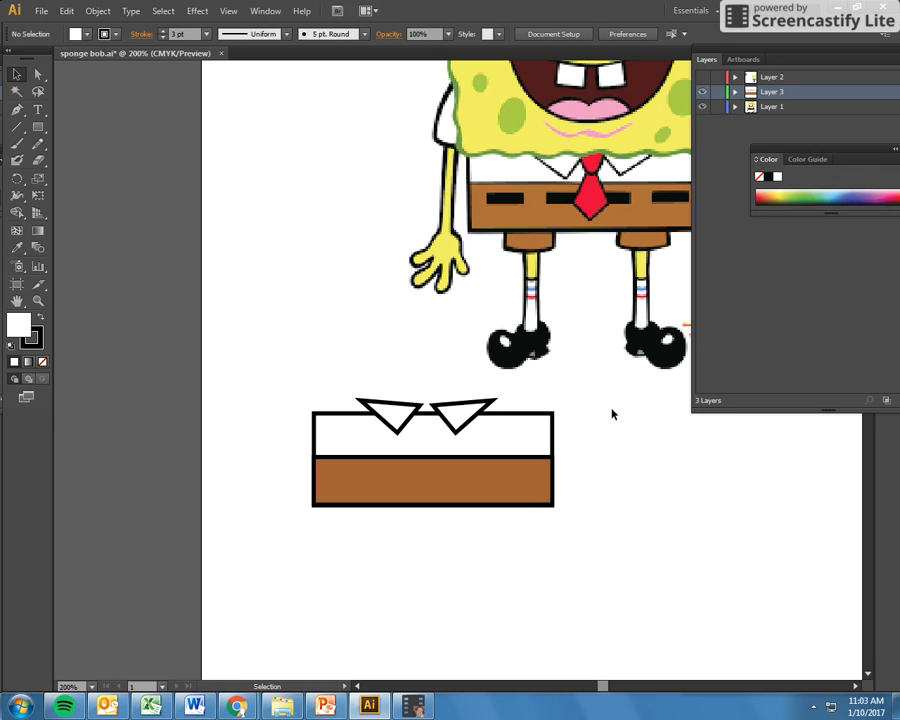
click(396, 410)
shift+click(449, 404)
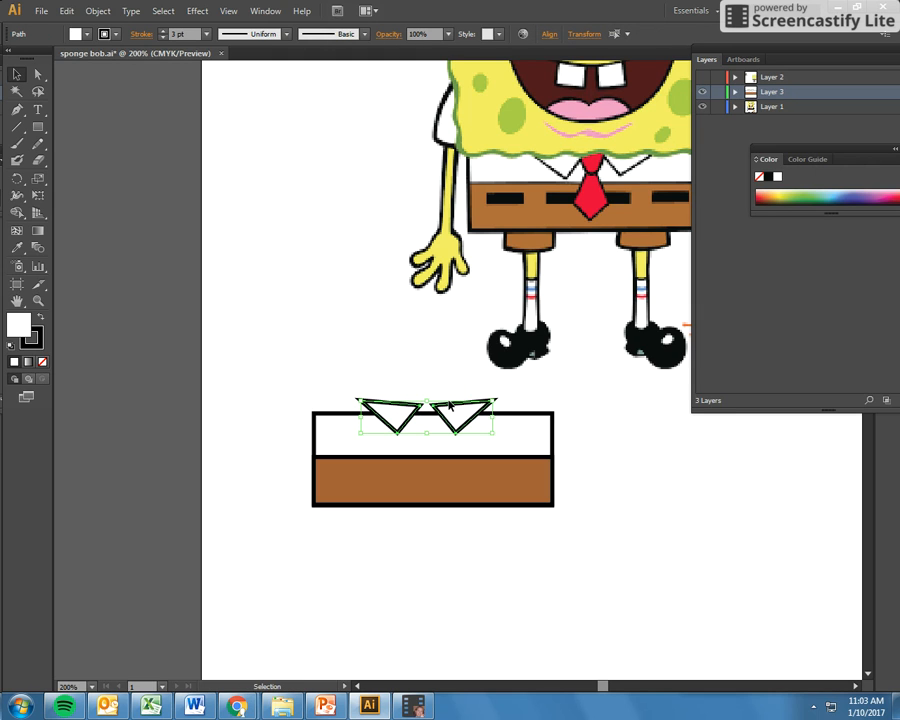
click(548, 35)
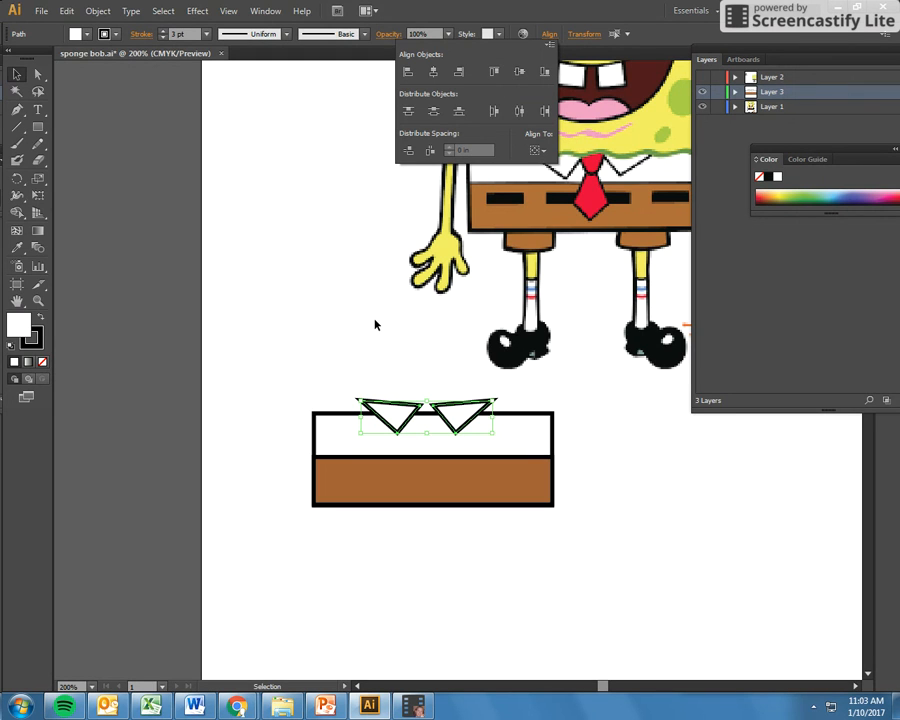
click(248, 364)
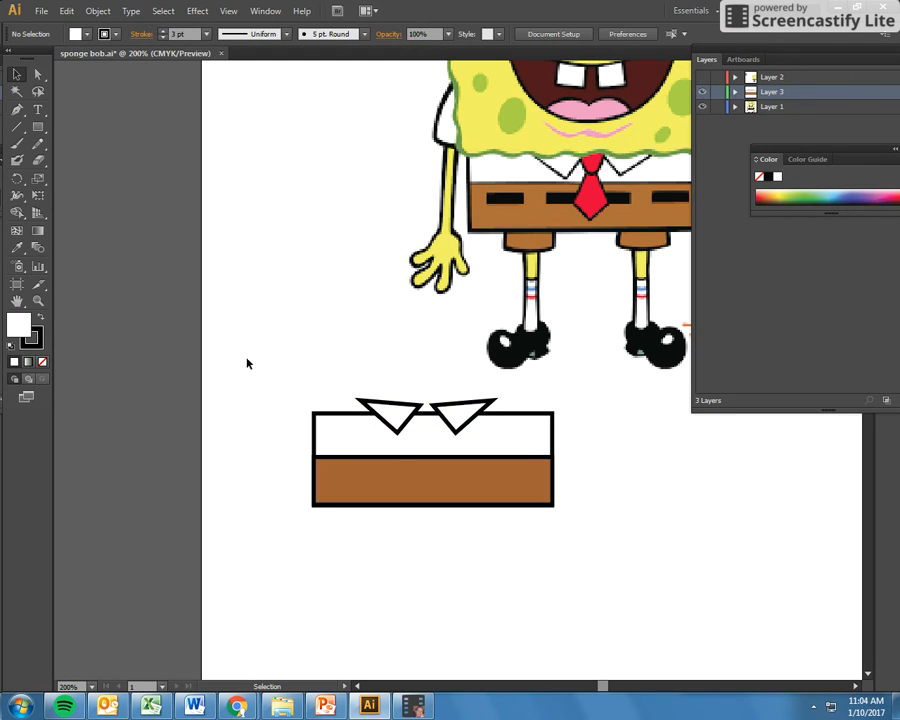
Step: Trace the red tie's knot as a closed shape with the Pen tool, using no fill
click(16, 109)
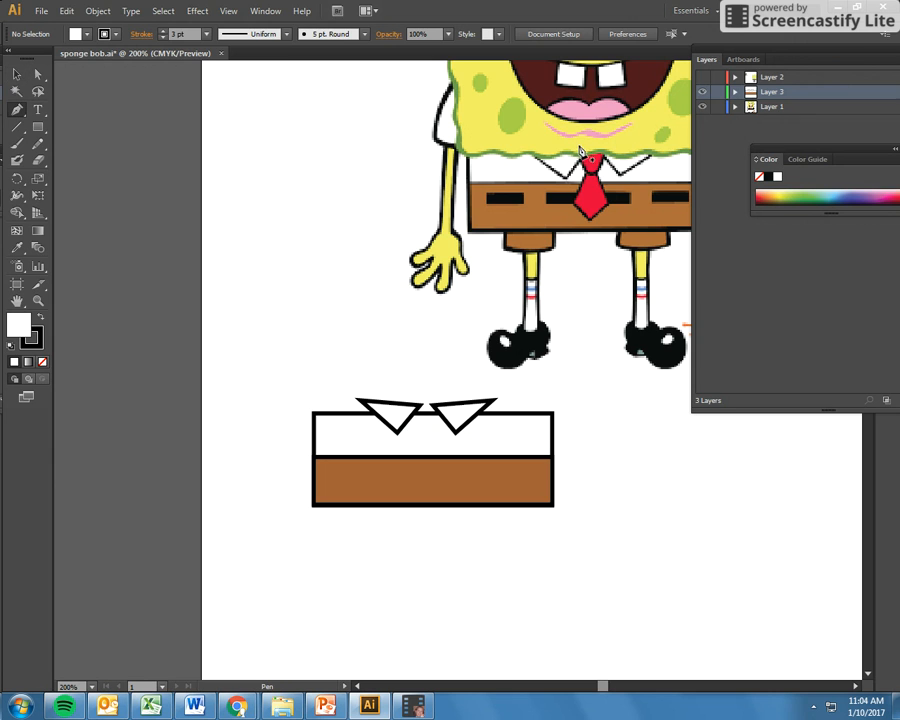
click(43, 363)
drag(585, 147, 582, 168)
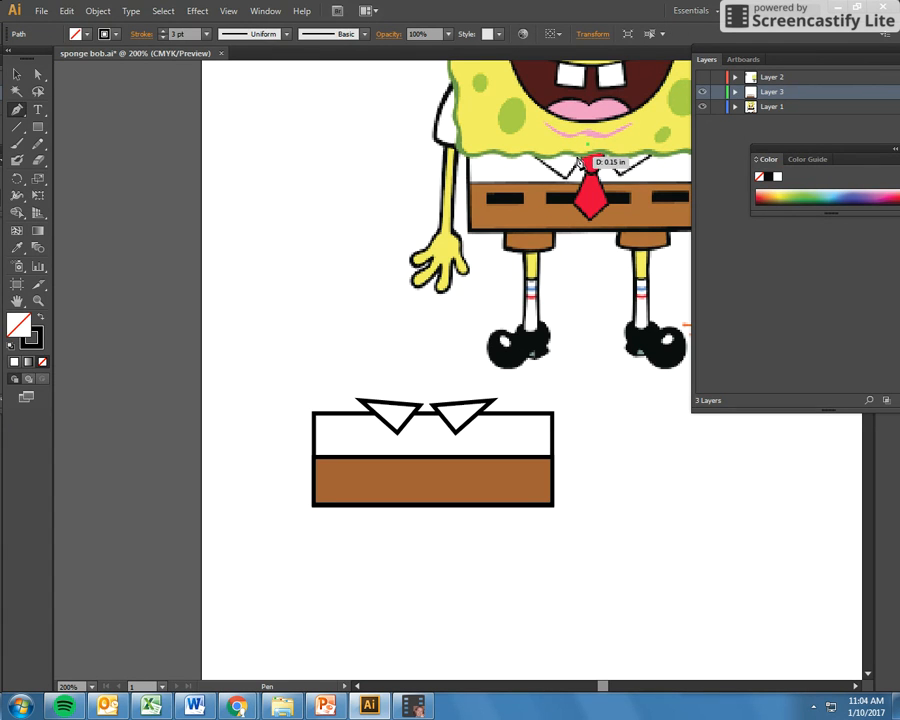
click(580, 158)
click(586, 175)
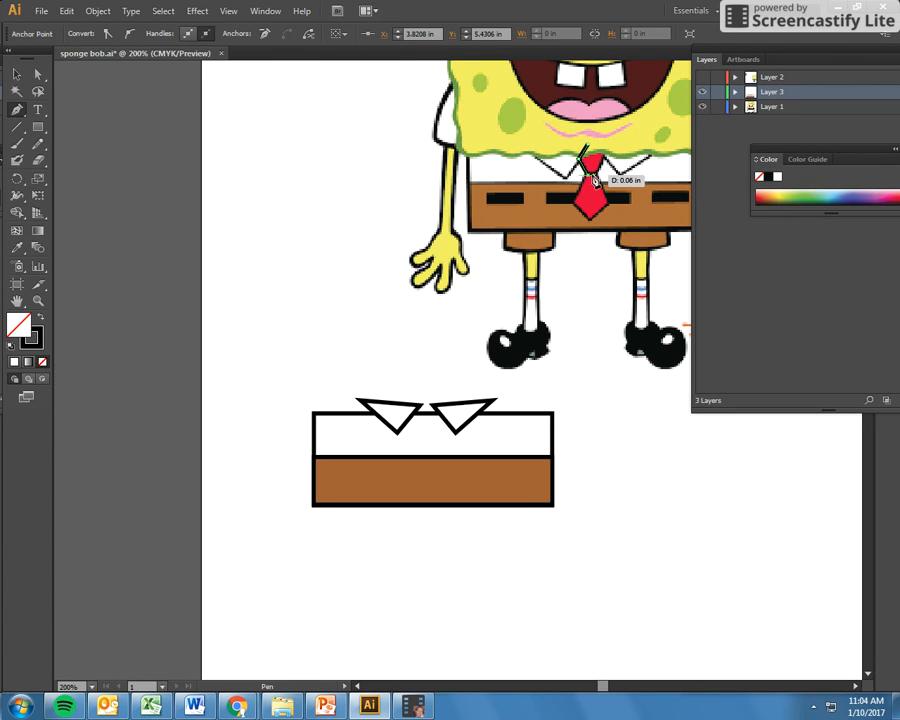
click(595, 175)
click(610, 148)
click(585, 147)
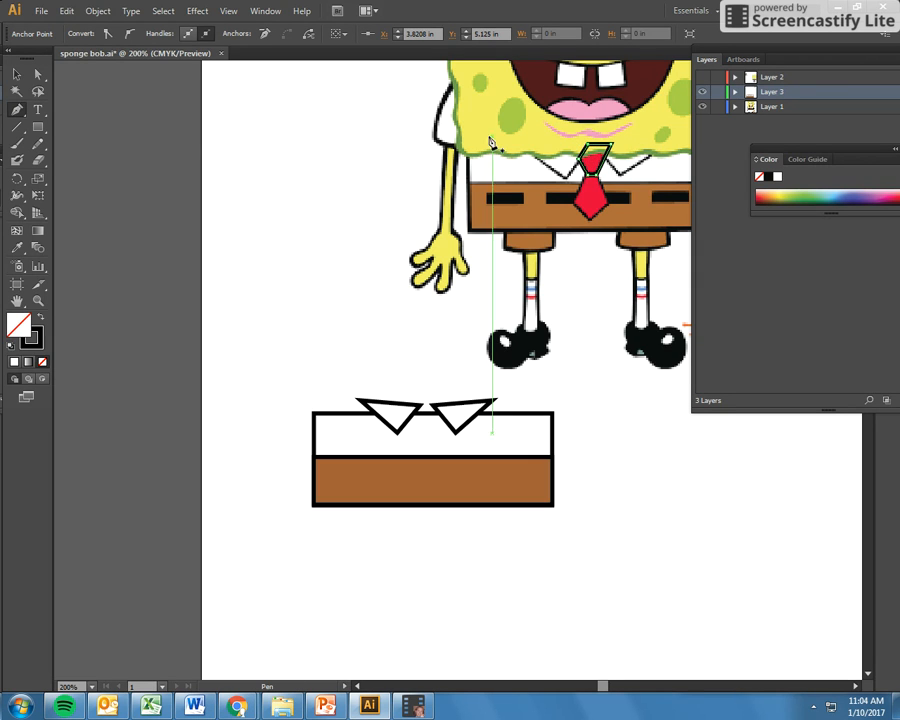
Step: Move the traced tie knot to the empty area left of the reference figure's hand
click(18, 75)
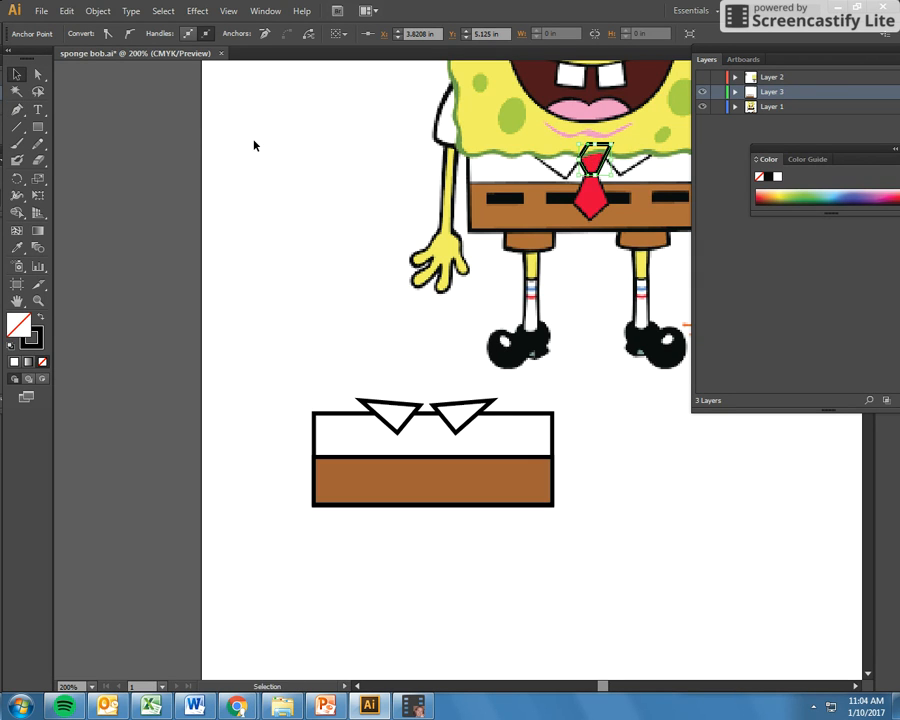
click(255, 145)
drag(603, 158, 284, 252)
Step: Trace the lower blade of the reference figure's red tie as a closed four-point shape with the Pen tool
click(16, 110)
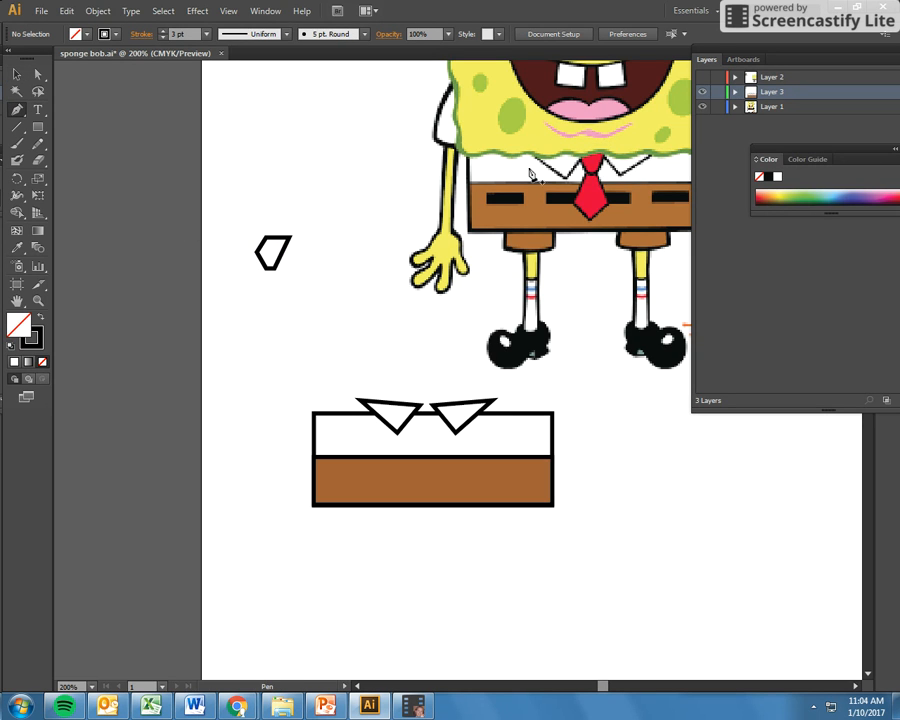
click(593, 180)
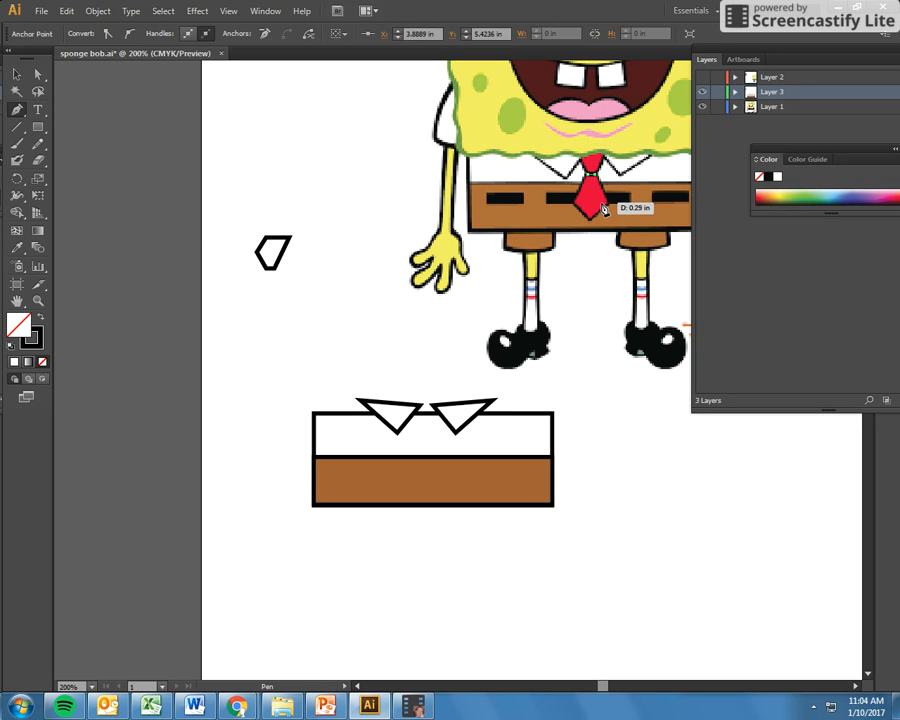
click(588, 220)
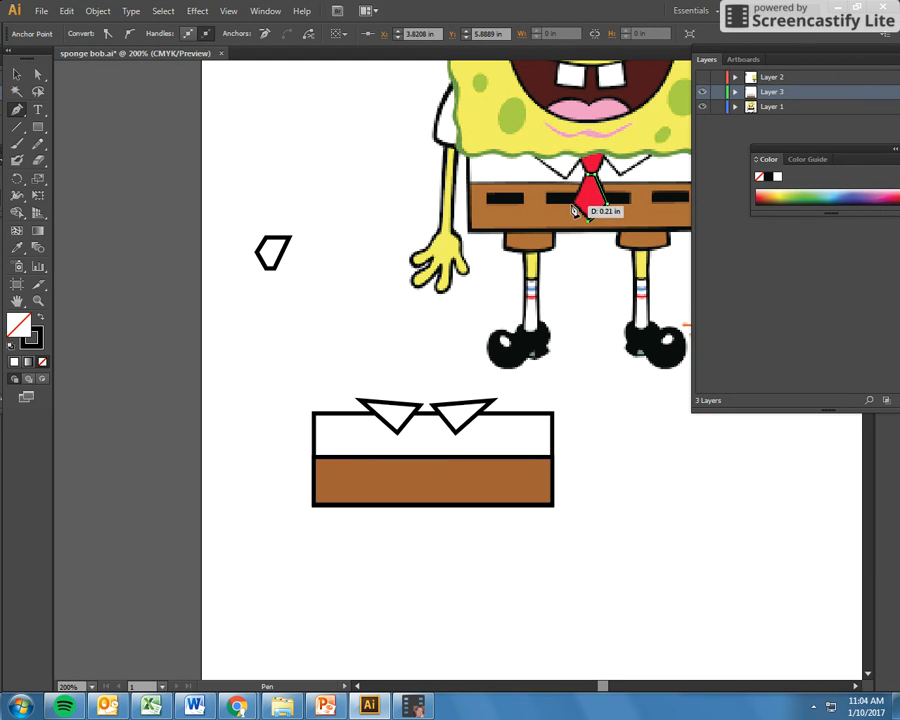
click(573, 204)
click(590, 175)
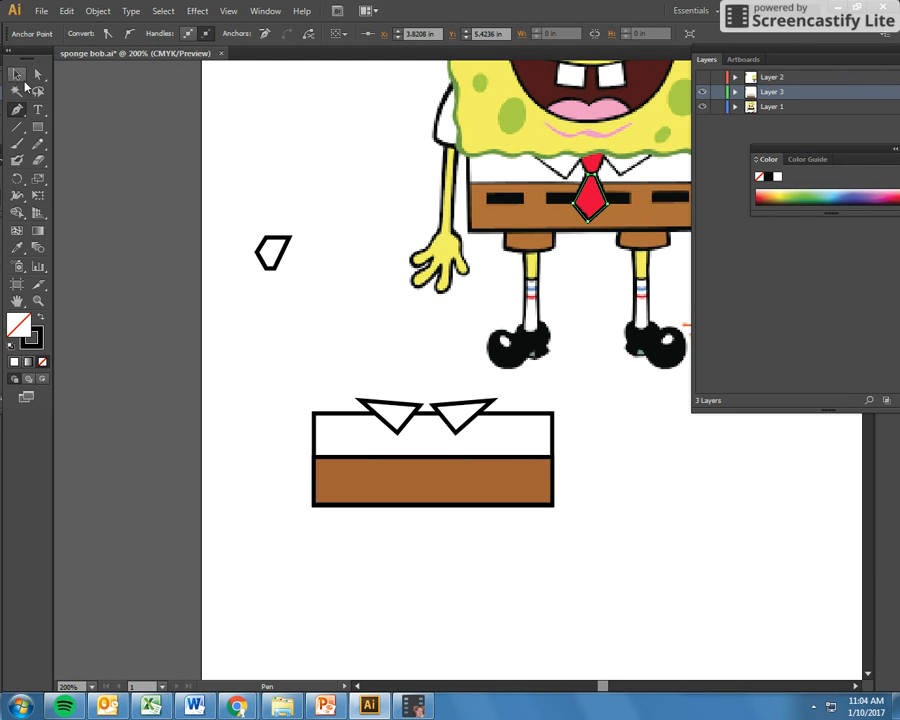
Step: Move the traced tie blade directly beneath the tie knot in the empty area beside the reference figure
click(16, 74)
drag(594, 203, 283, 291)
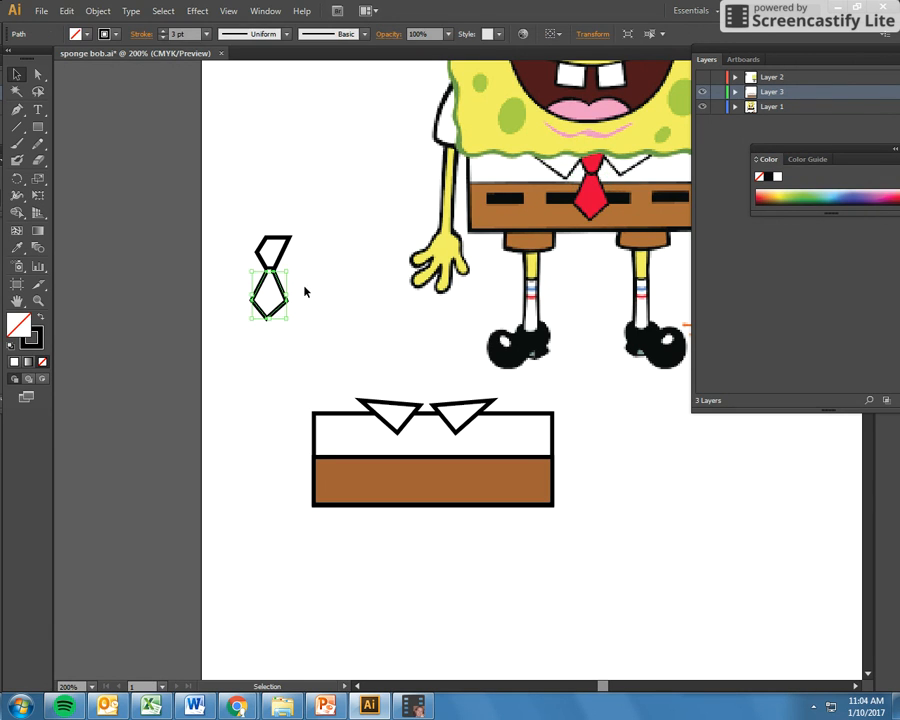
key(Up)
click(326, 291)
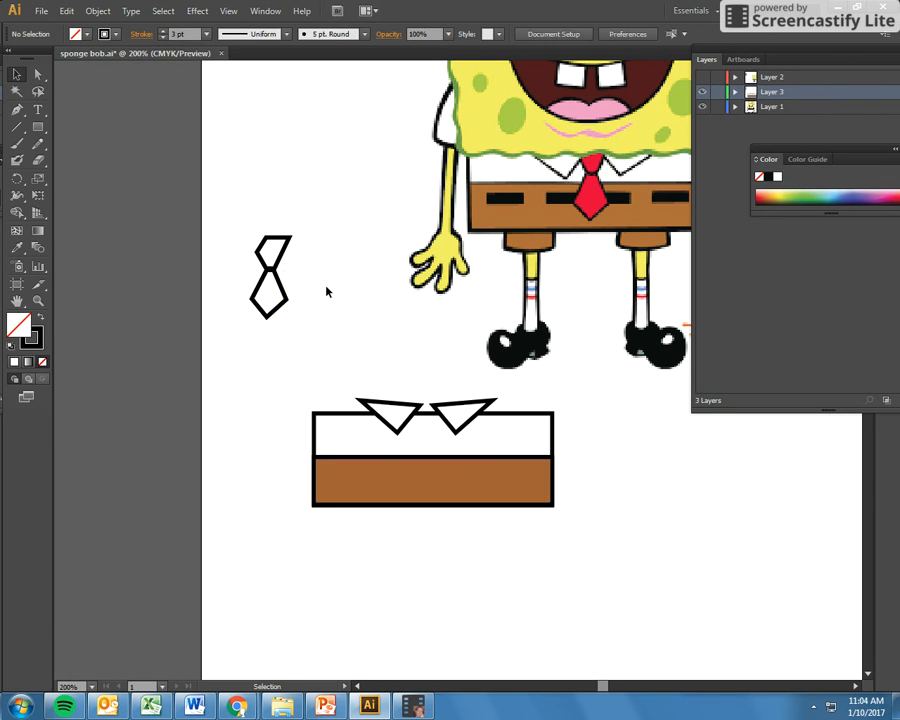
Step: Fill both the tie knot and the tie blade with red, D30B0B
click(283, 253)
shift+click(281, 283)
double_click(27, 332)
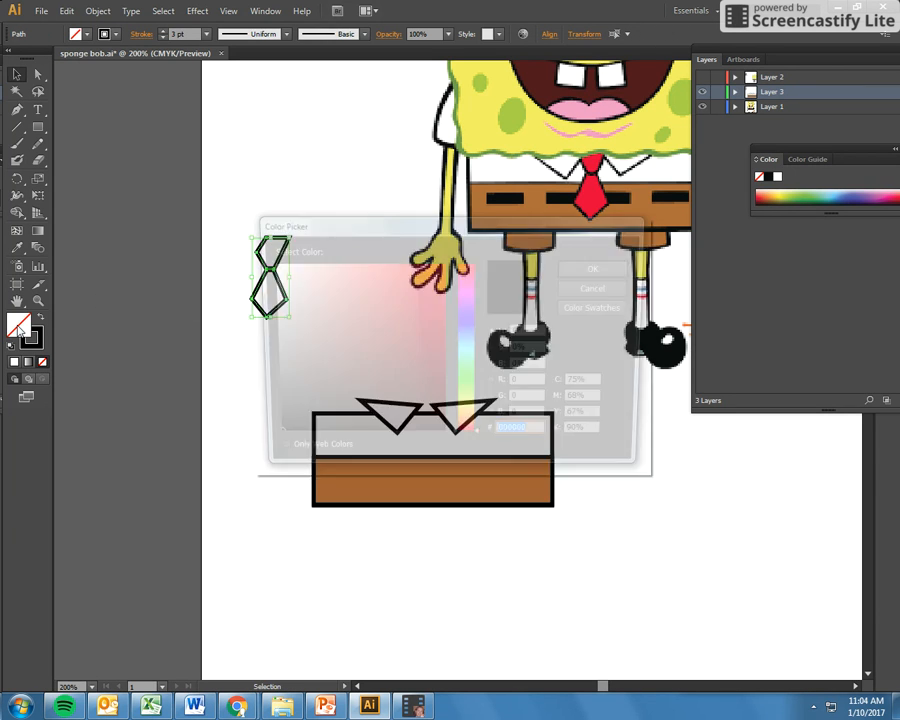
click(428, 289)
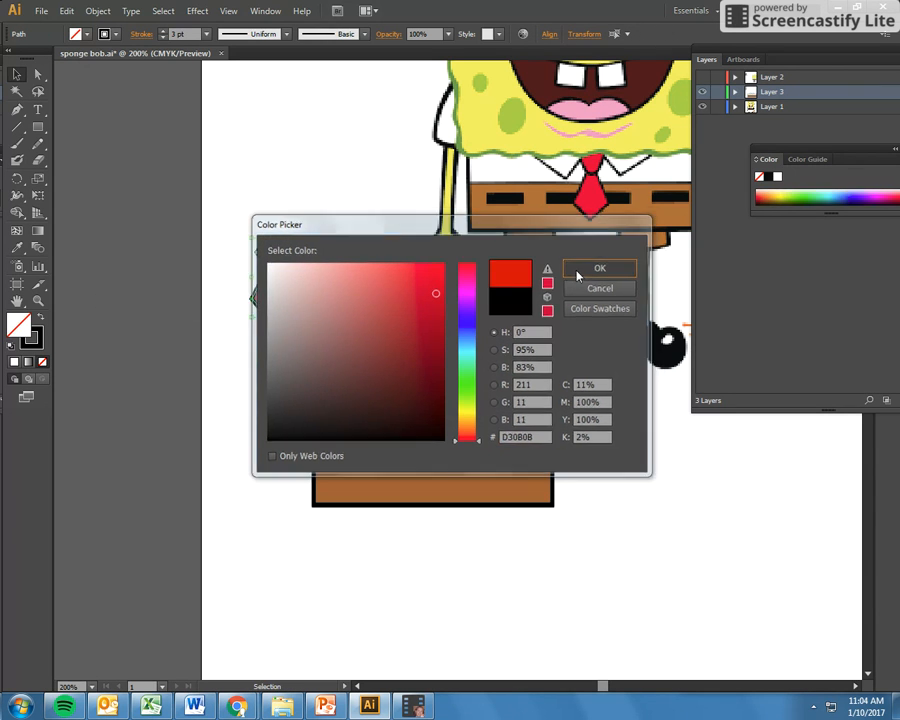
click(578, 270)
click(101, 102)
Step: Group the red tie knot and blade into one object
click(274, 248)
shift+click(281, 296)
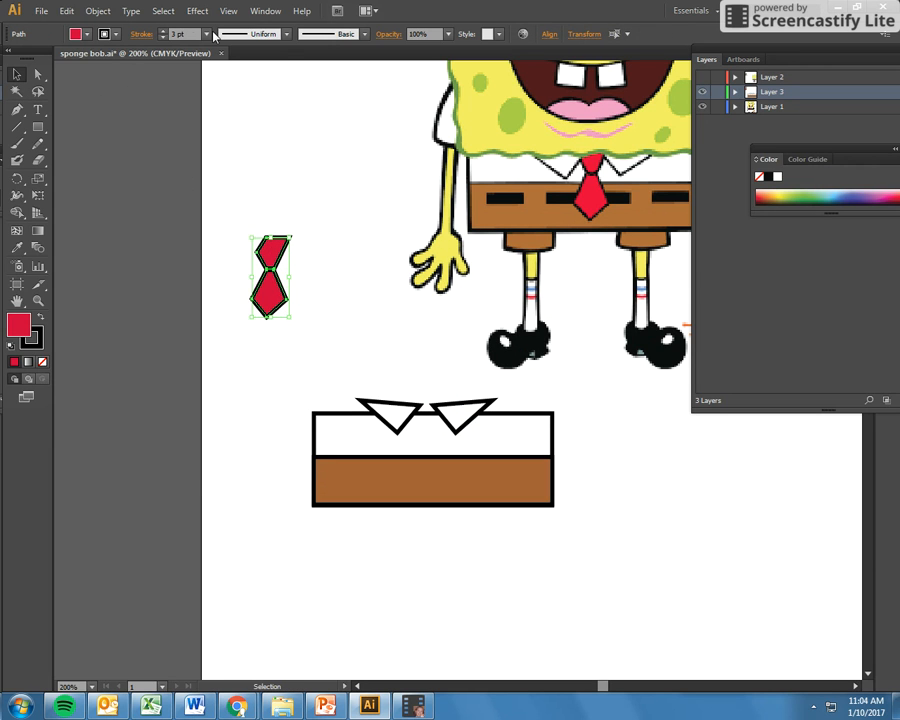
click(98, 11)
click(107, 63)
click(294, 191)
Step: Place the grouped tie on the drawn shirt, between the two collar triangles and overlapping the brown pants
drag(276, 262, 434, 417)
key(Down)
key(Down)
key(Down)
key(Down)
key(Down)
key(Left)
key(Left)
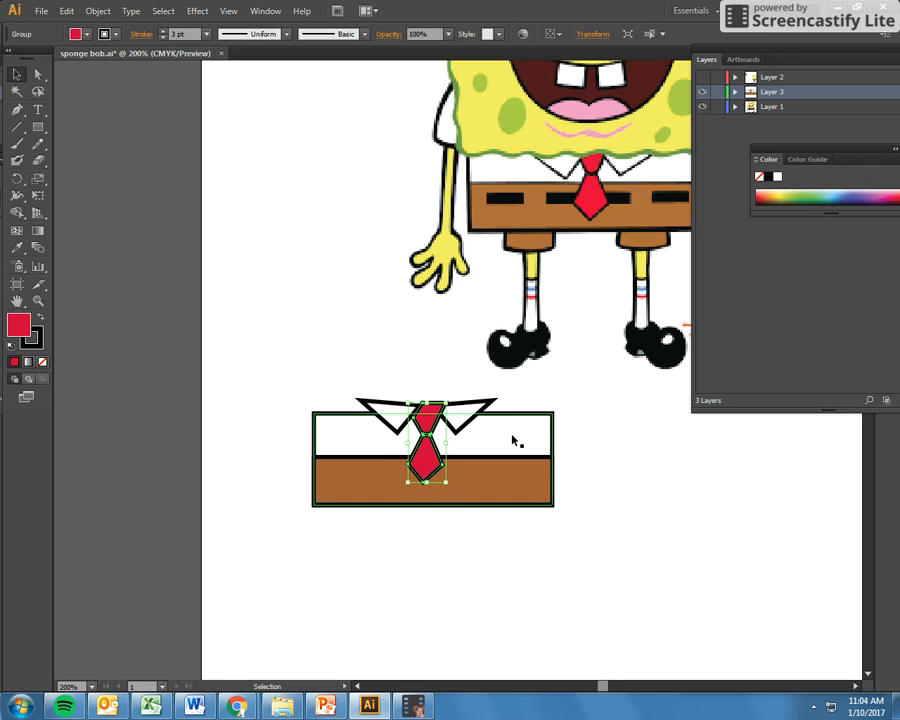
key(Up)
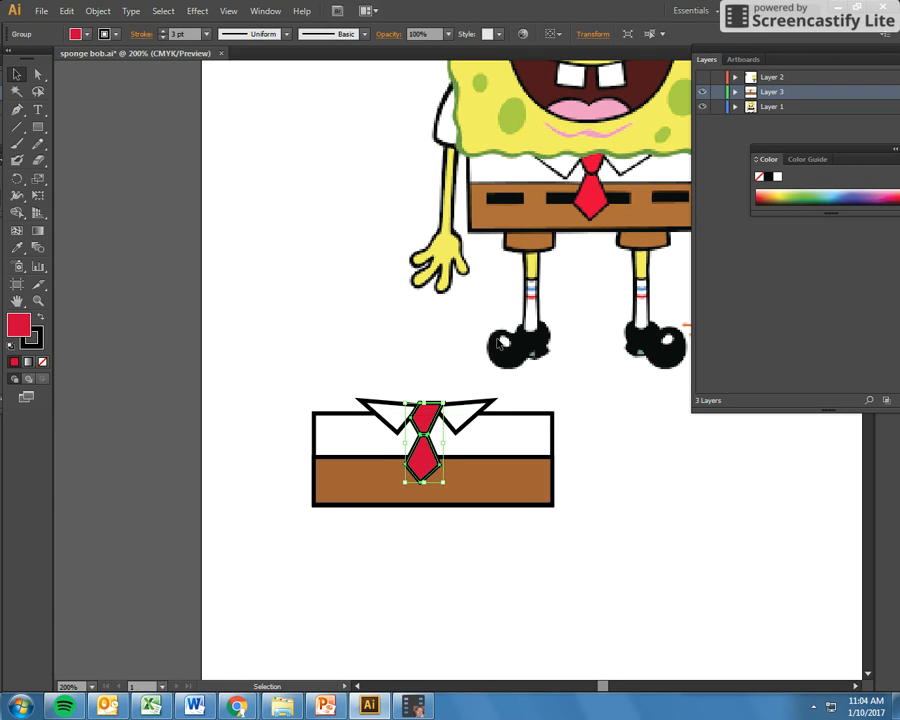
click(459, 386)
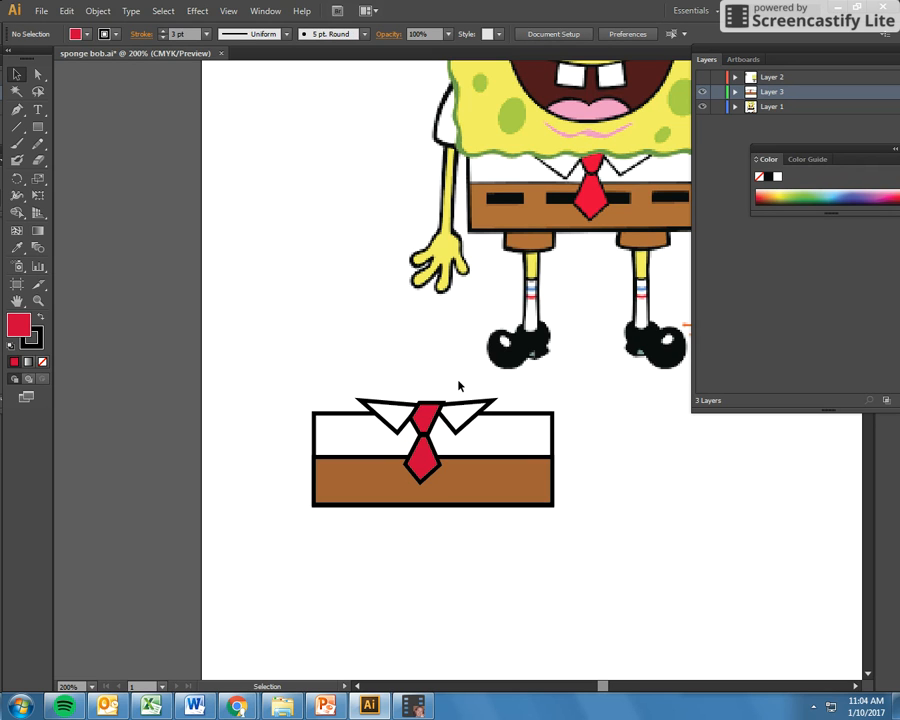
Step: Raise the tie so its knot rises above the shirt's upper edge, and shift it slightly right to centre it between the collar triangles
click(423, 420)
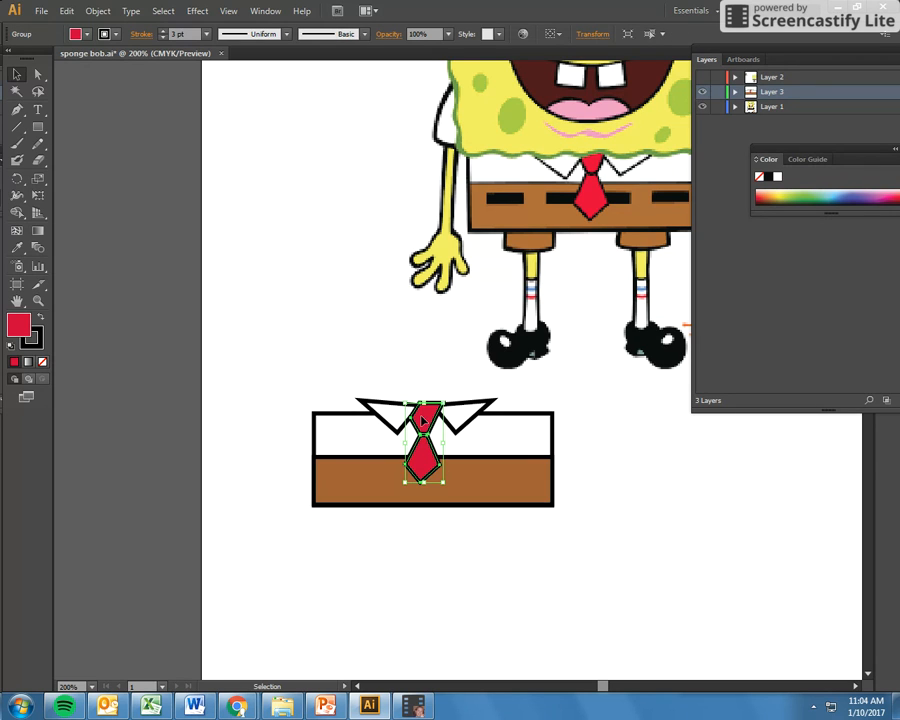
key(Up)
key(Up)
key(Up)
key(Up)
key(Up)
key(Up)
key(Up)
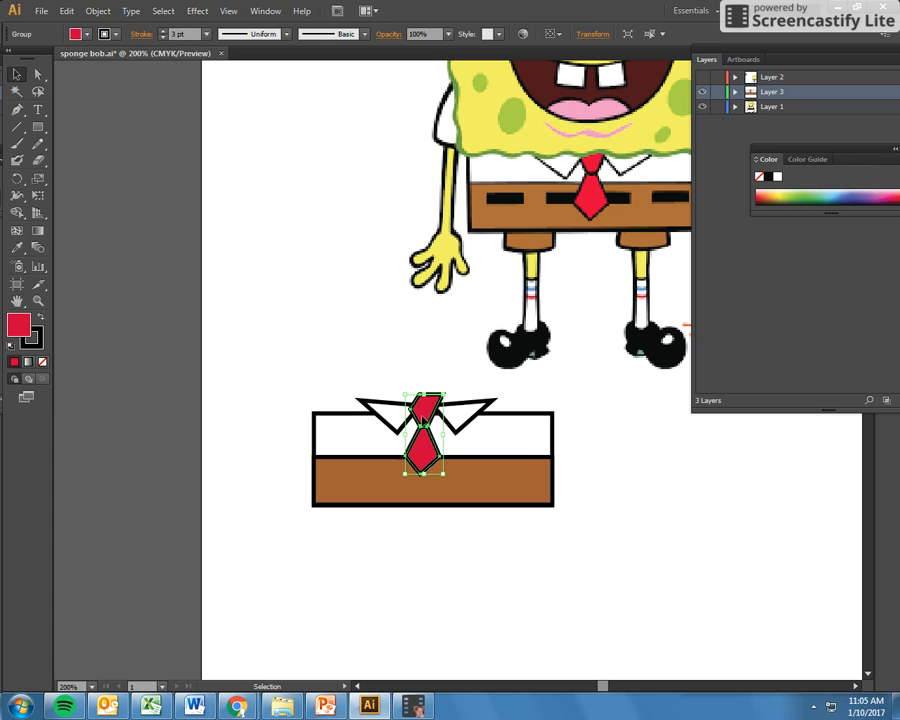
key(Down)
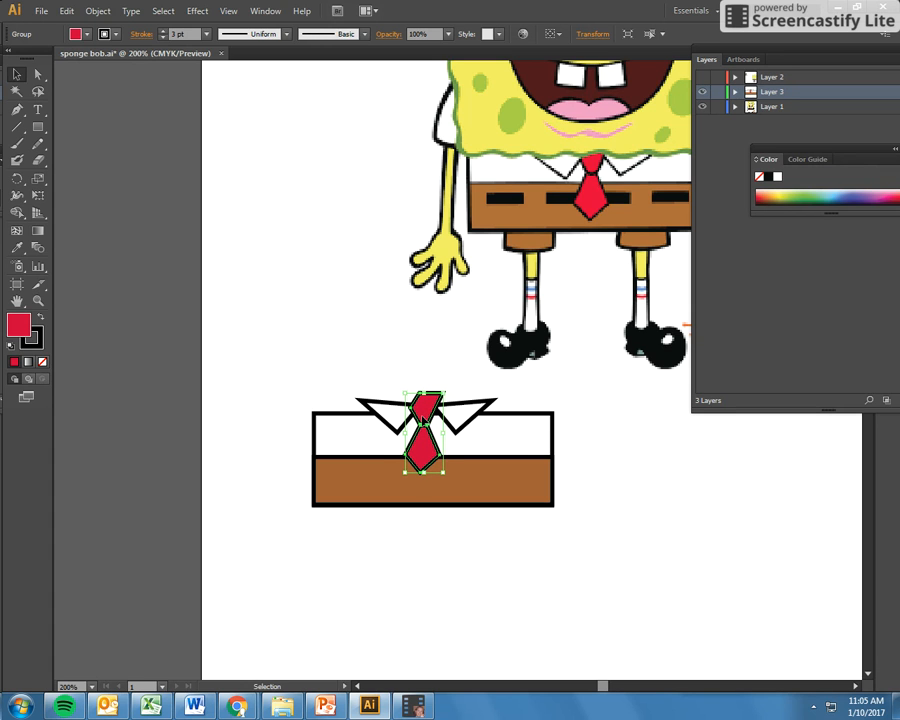
drag(424, 420, 428, 414)
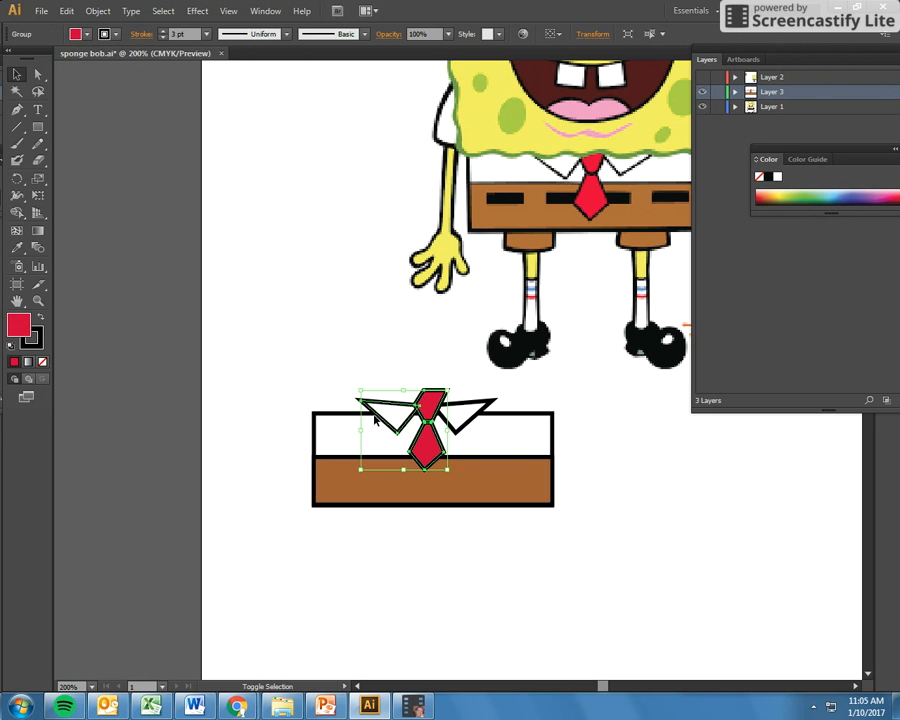
Step: Shift the tie and both collar triangles together slightly down on the shirt
shift+click(394, 418)
shift+click(466, 418)
key(Down)
key(Down)
key(Down)
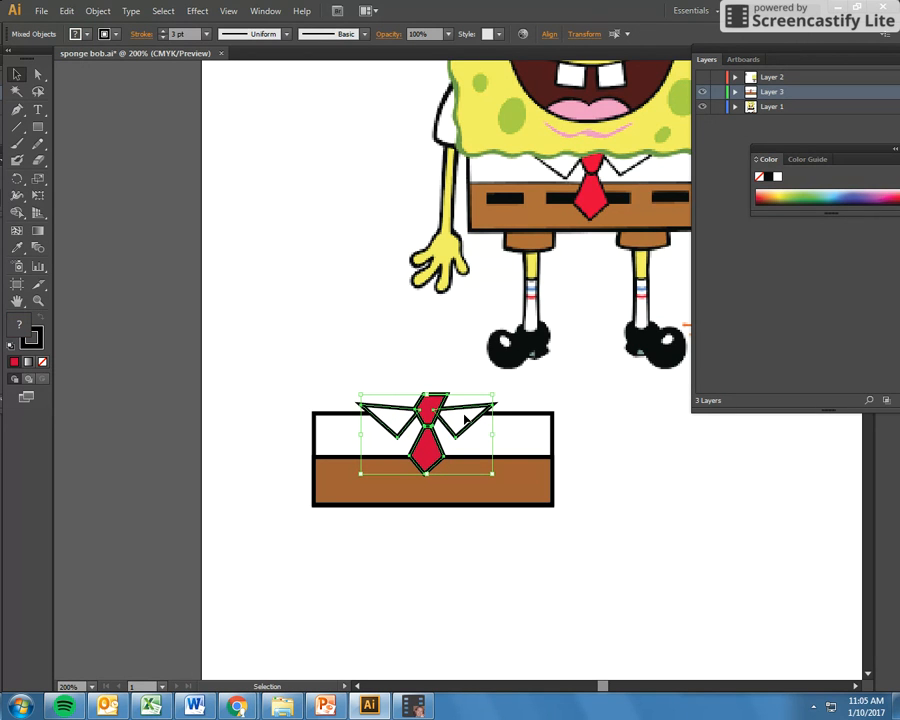
click(349, 359)
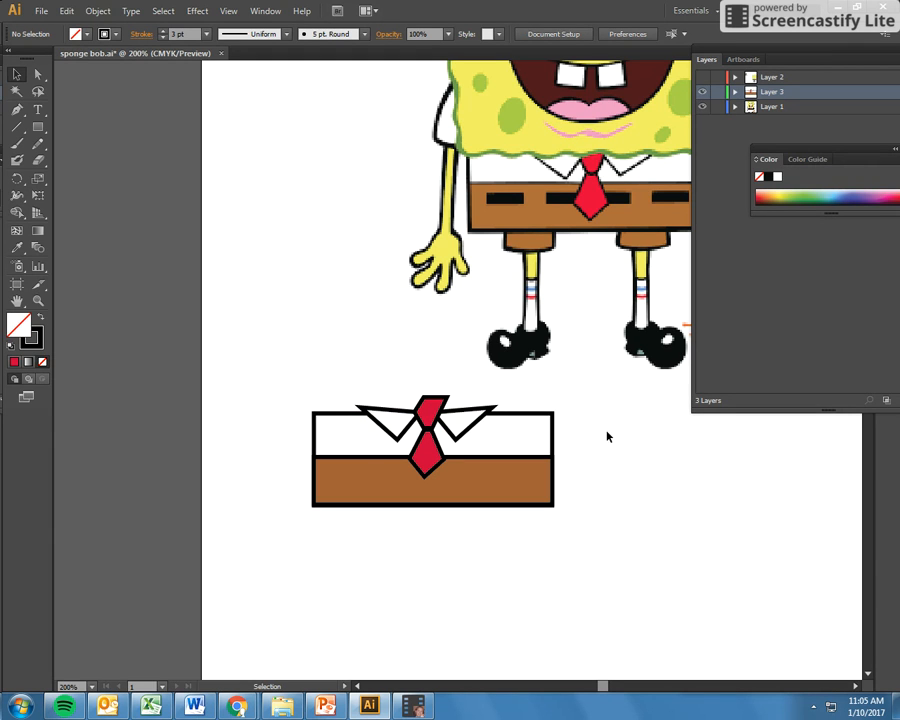
Step: Group the two white collar triangles, leaving the tie out of the group
click(392, 422)
shift+click(427, 415)
shift+click(426, 456)
shift+click(457, 420)
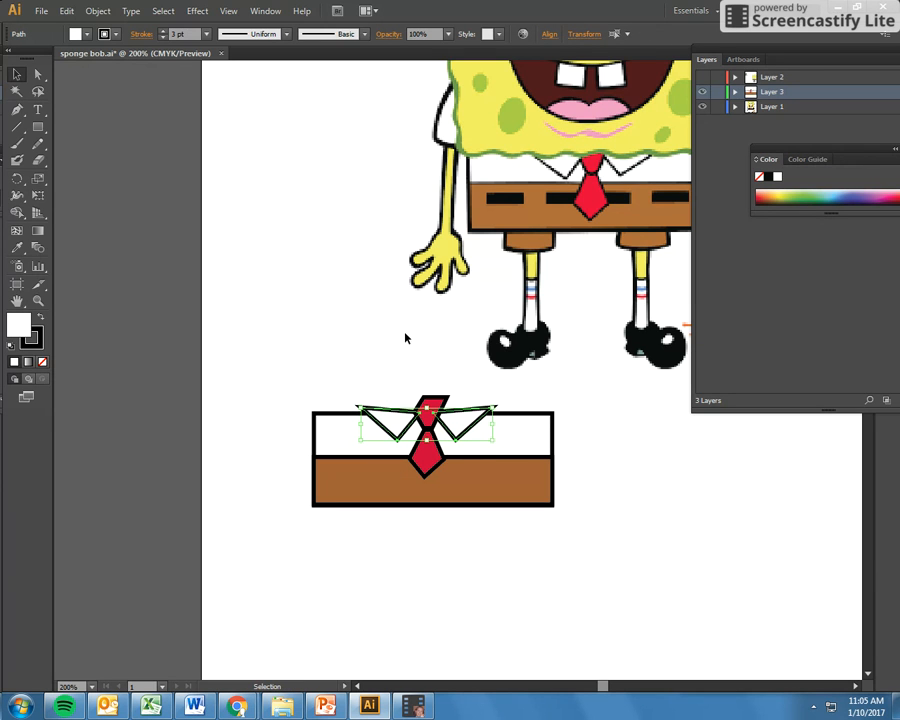
click(98, 11)
click(117, 64)
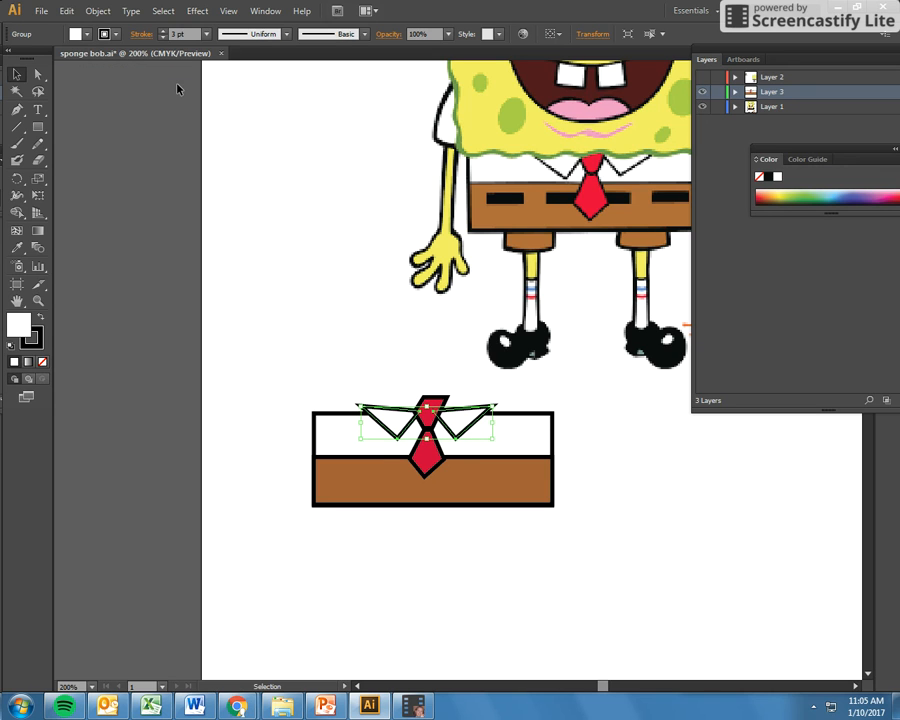
click(427, 351)
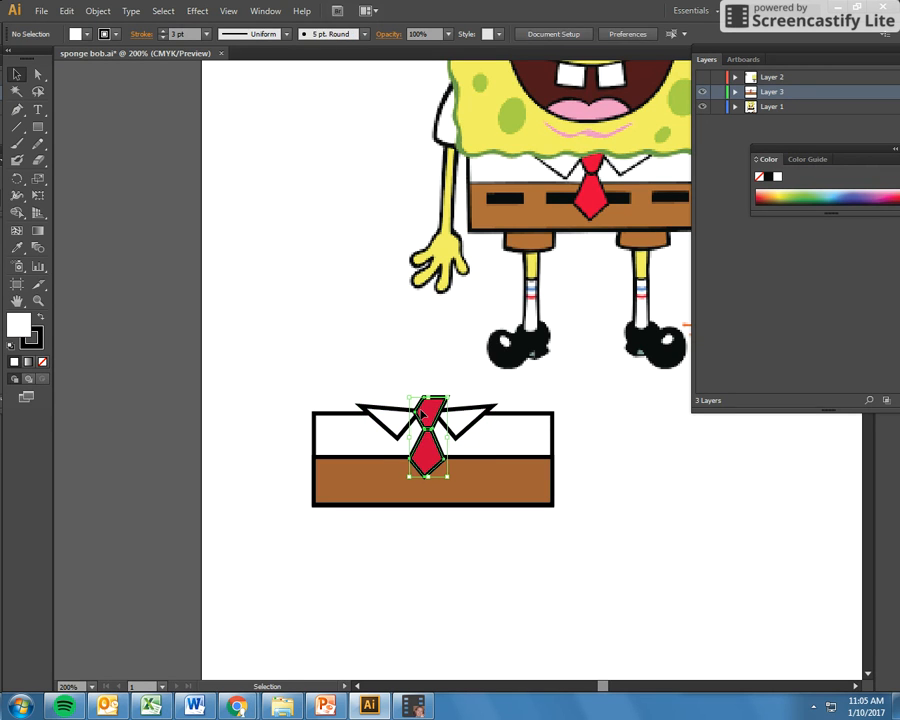
Step: Group the tie with the collar and nudge the combined group slightly down
shift+click(428, 444)
shift+click(402, 435)
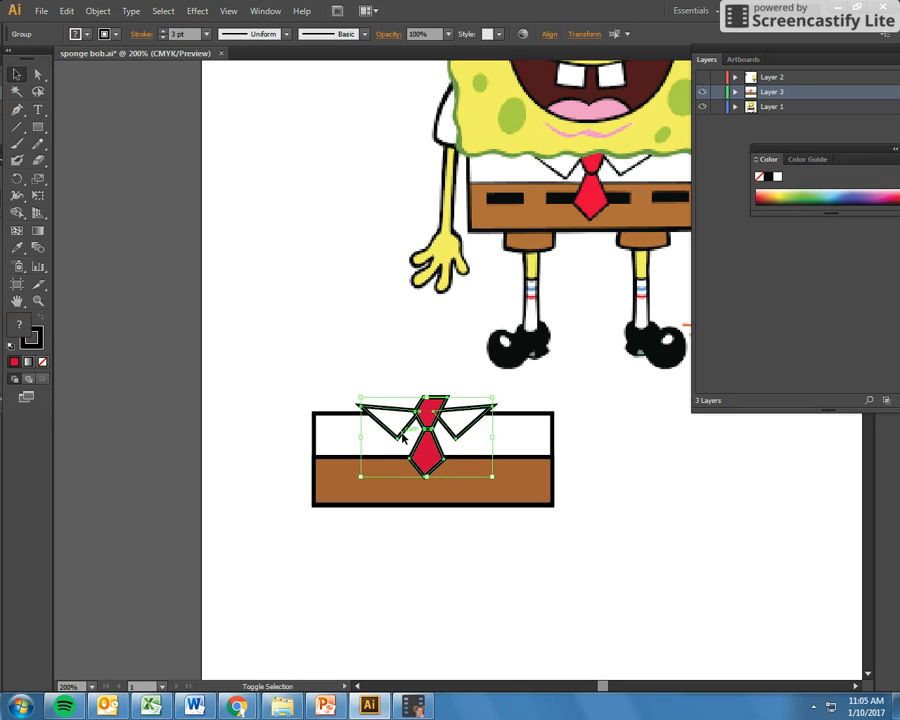
shift+click(402, 435)
shift+click(402, 435)
click(98, 10)
click(115, 58)
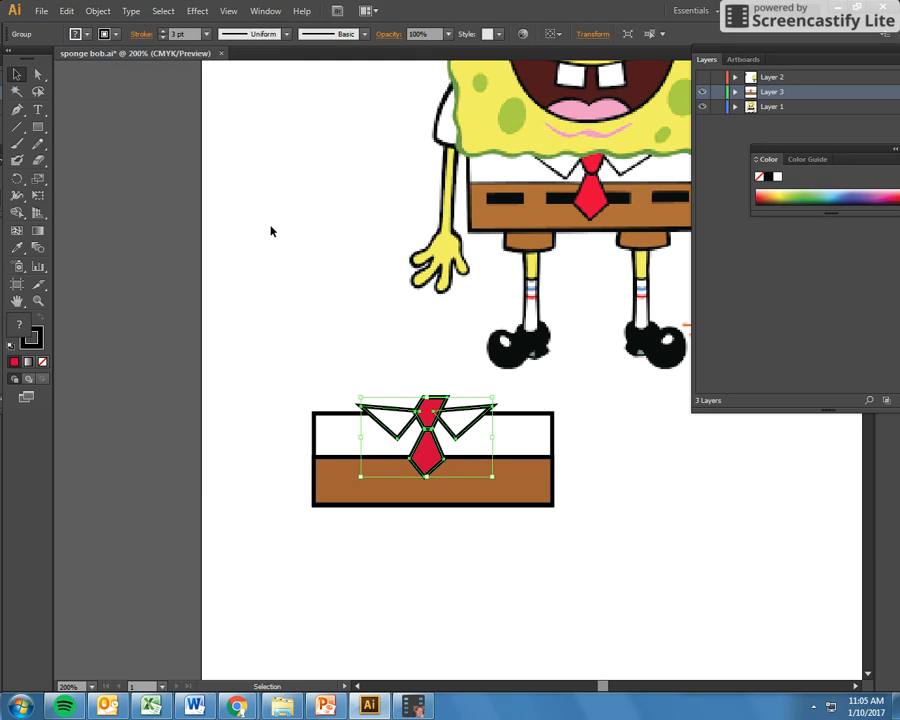
key(Down)
click(323, 363)
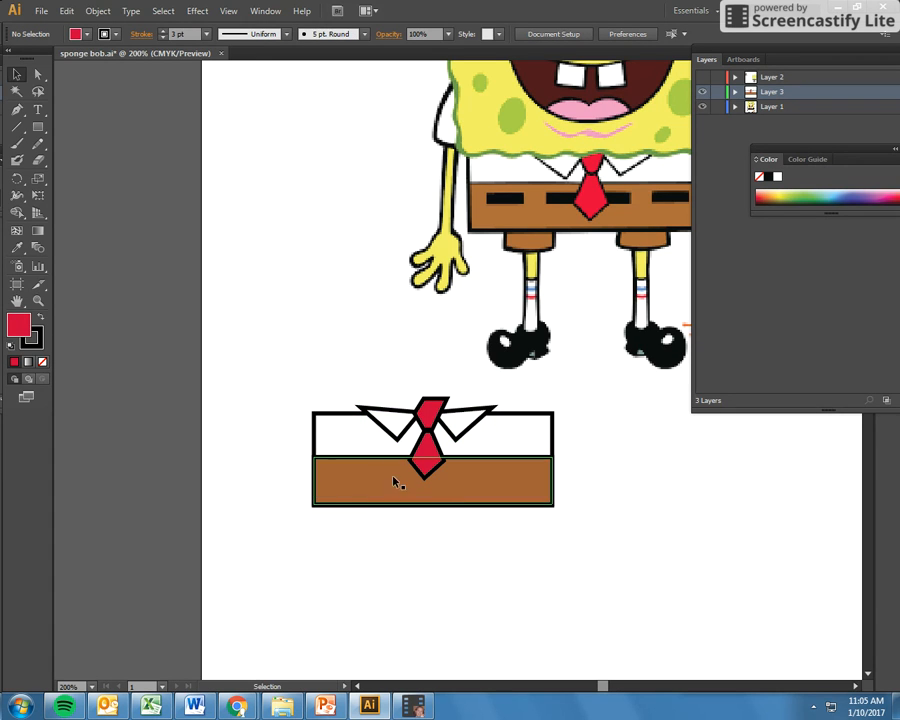
Step: Group the shirt, pants, collar and tie into a single object
drag(265, 395, 597, 506)
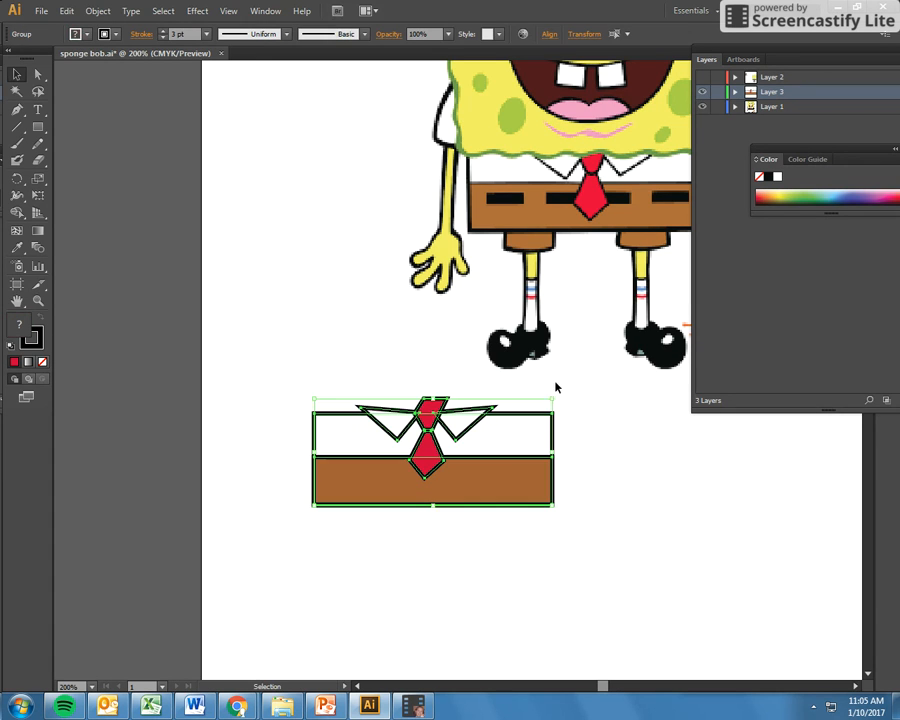
click(94, 11)
click(107, 64)
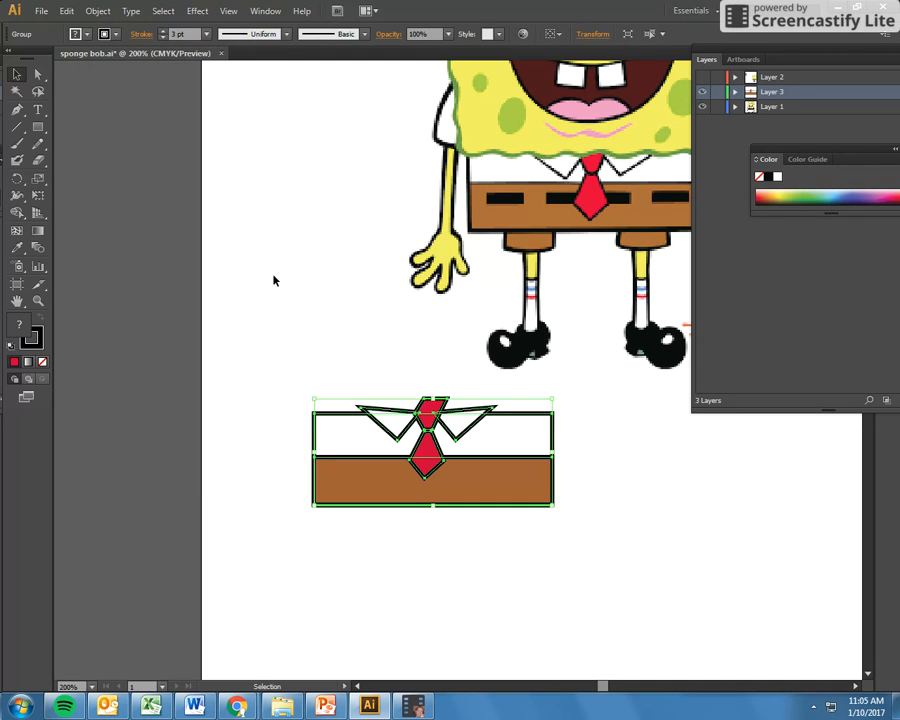
click(336, 345)
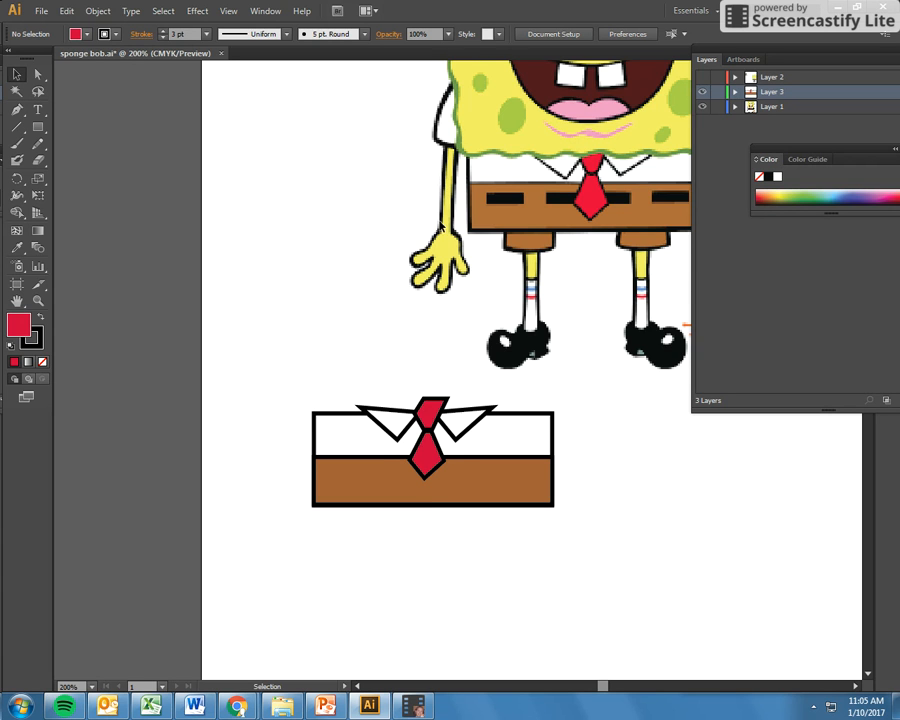
scroll(548, 123, up, 6)
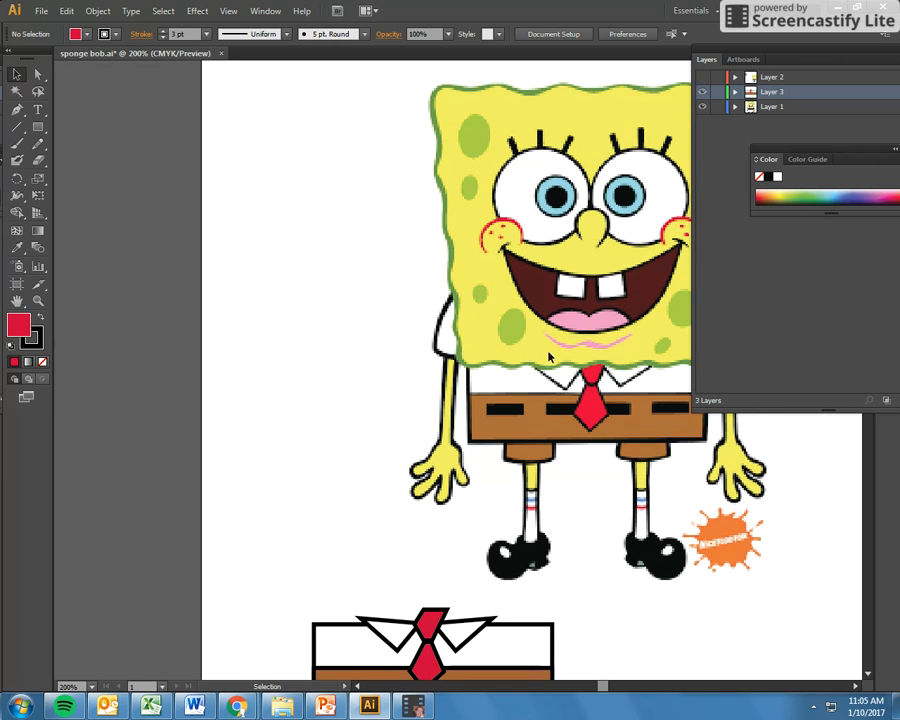
scroll(437, 501, down, 1)
scroll(636, 459, down, 1)
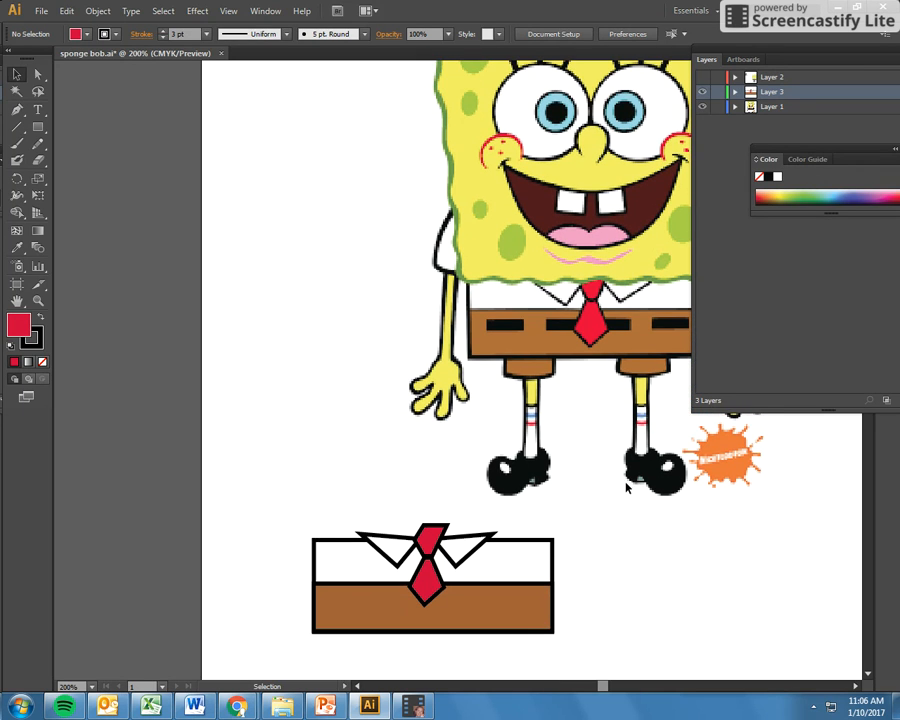